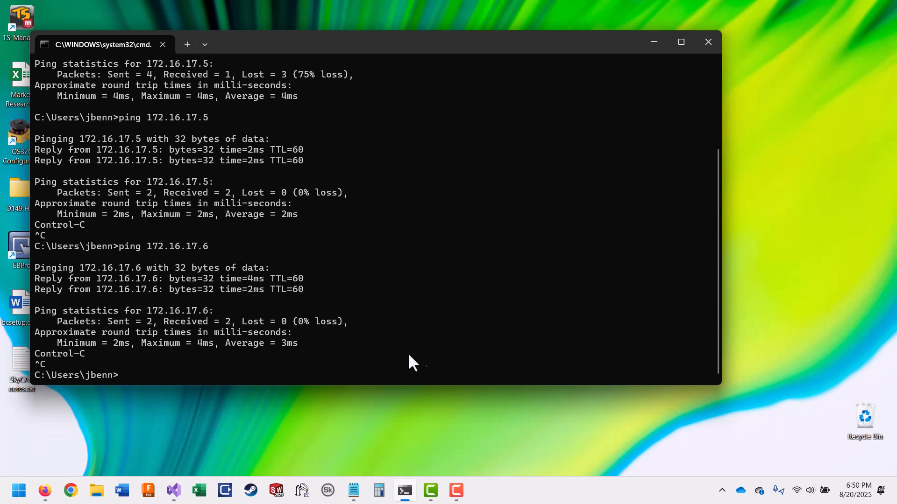
- Ping the controller at 172.16.17.6 again to test the network connection
{"action": "key", "text": "Up"}
{"action": "key", "text": "Return"}
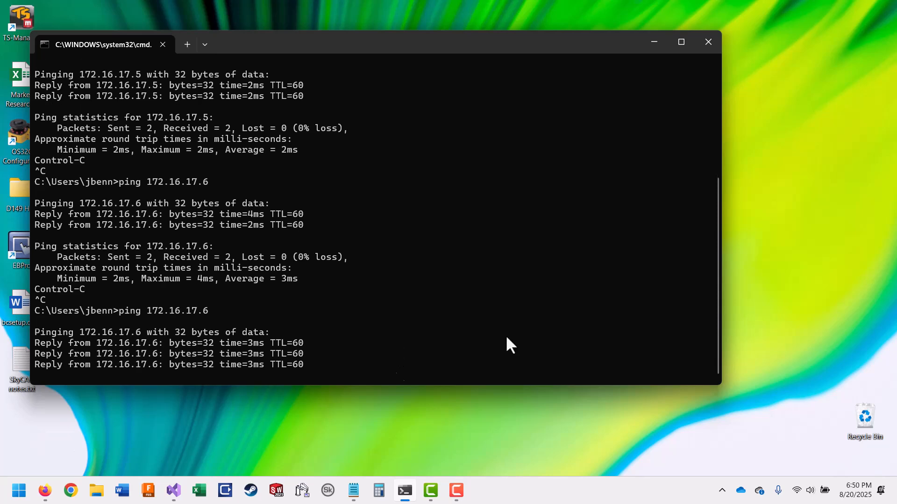
{"action": "key", "text": "ctrl+c"}
- Check the computer's manually assigned IPv4 address in the Windows Ethernet settings, then minimize the settings window
{"action": "left_click", "coordinate": [18, 490]}
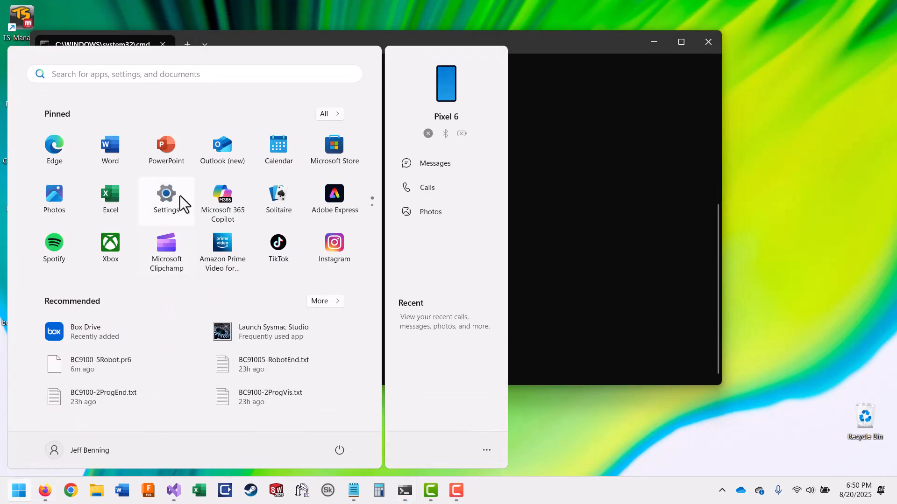
{"action": "left_click", "coordinate": [178, 195]}
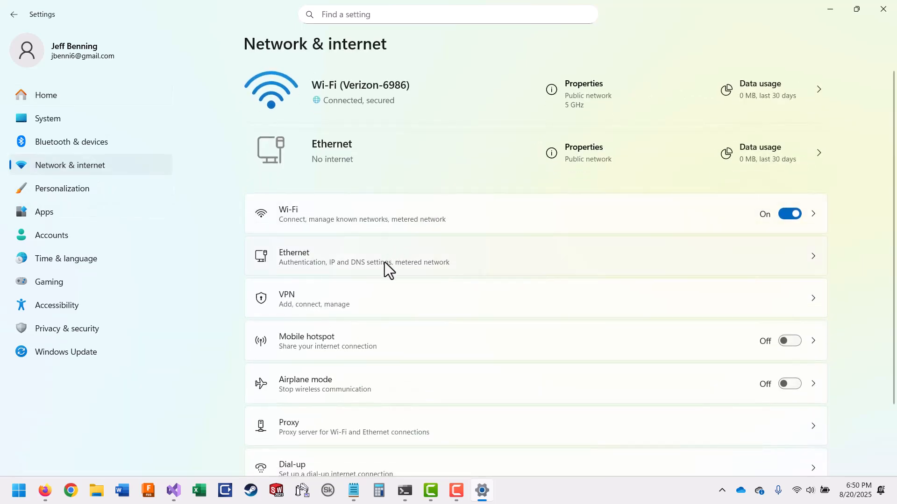
{"action": "left_click", "coordinate": [388, 270]}
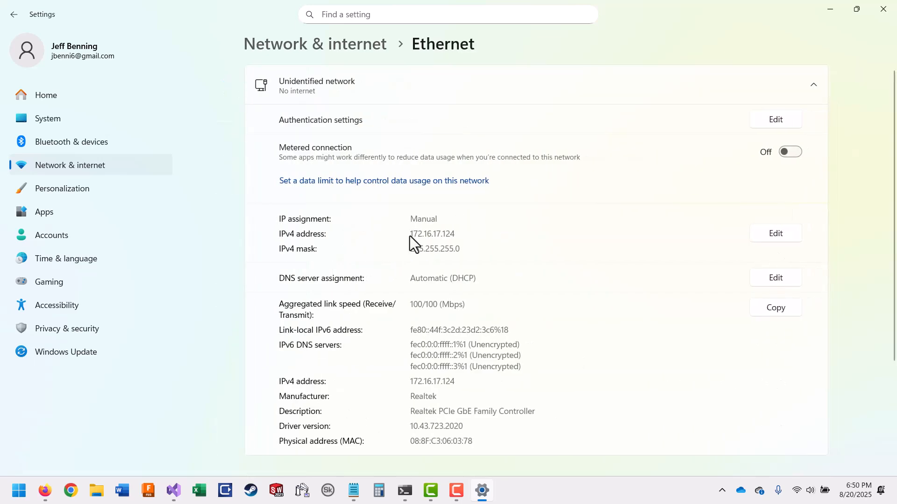
{"action": "left_click_drag", "start_coordinate": [455, 233], "coordinate": [442, 233]}
{"action": "left_click", "coordinate": [509, 243]}
{"action": "left_click", "coordinate": [831, 11]}
- Open the TwinCAT system properties and show the AMS Router settings
{"action": "left_click", "coordinate": [723, 490]}
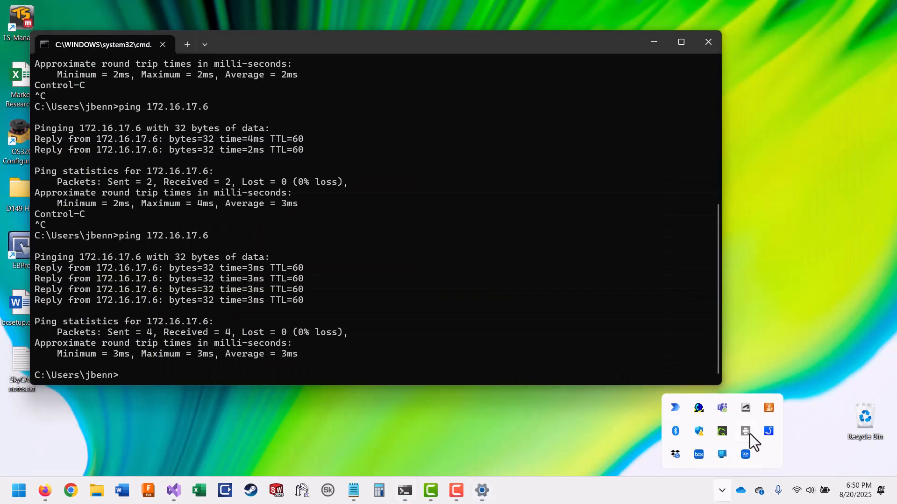
{"action": "right_click", "coordinate": [700, 409]}
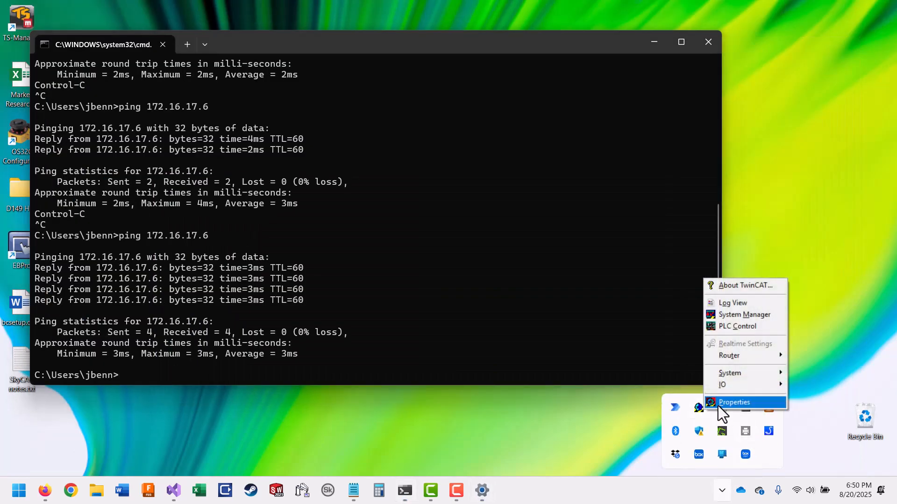
{"action": "left_click", "coordinate": [722, 403]}
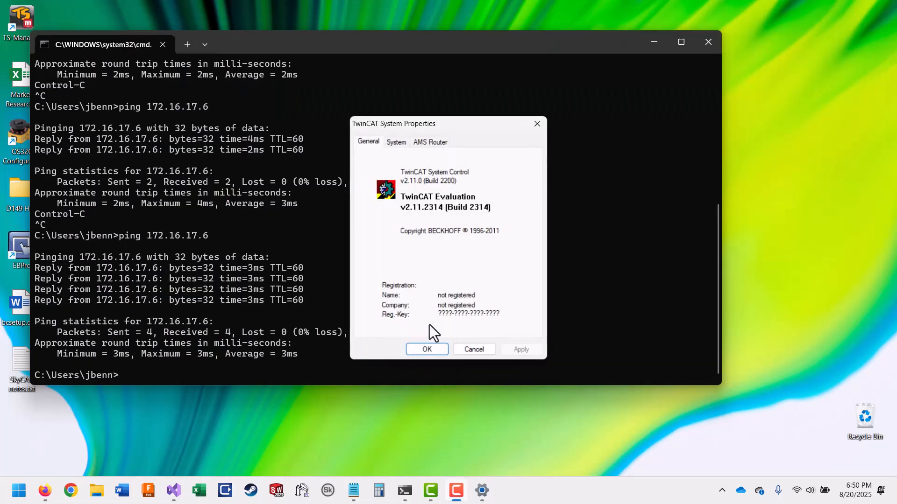
{"action": "left_click", "coordinate": [400, 142]}
{"action": "left_click", "coordinate": [430, 141]}
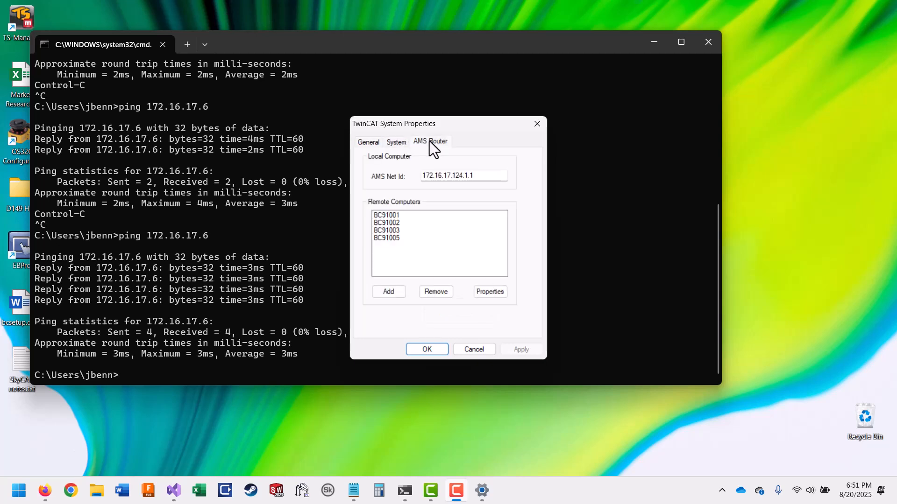
- Examine the local computer's AMS Net Id and the BC91005 entry among the remote computers
{"action": "left_click", "coordinate": [488, 180]}
{"action": "left_click_drag", "start_coordinate": [488, 180], "coordinate": [397, 176]}
{"action": "left_click", "coordinate": [460, 178]}
{"action": "mouse_move", "coordinate": [462, 177]}
{"action": "left_mouse_down"}
{"action": "mouse_move", "coordinate": [423, 176]}
{"action": "mouse_move", "coordinate": [464, 176]}
{"action": "left_mouse_up"}
{"action": "left_click", "coordinate": [488, 180]}
{"action": "left_click", "coordinate": [399, 239]}
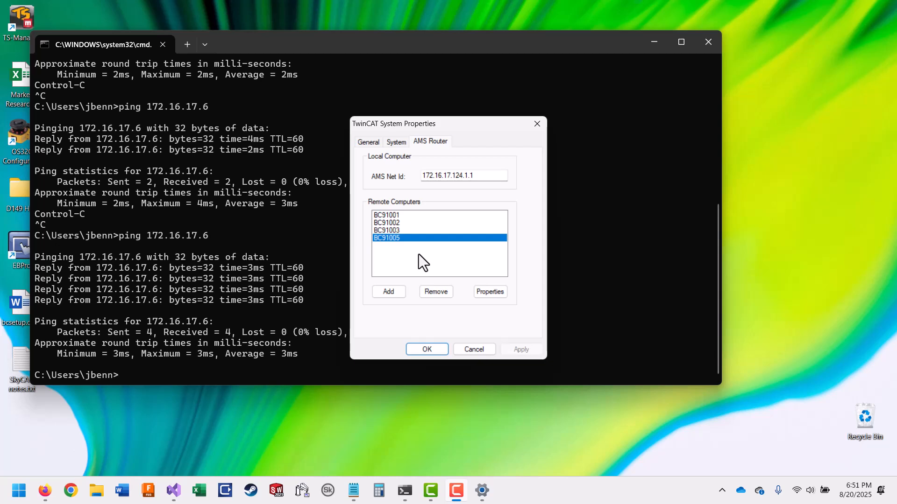
- Add a remote TCP/IP connection named BC91006 with AMS Net Id 172.16.17.6.1.1, address 172.16.17.6 and Slow Connection enabled
{"action": "left_click", "coordinate": [399, 293]}
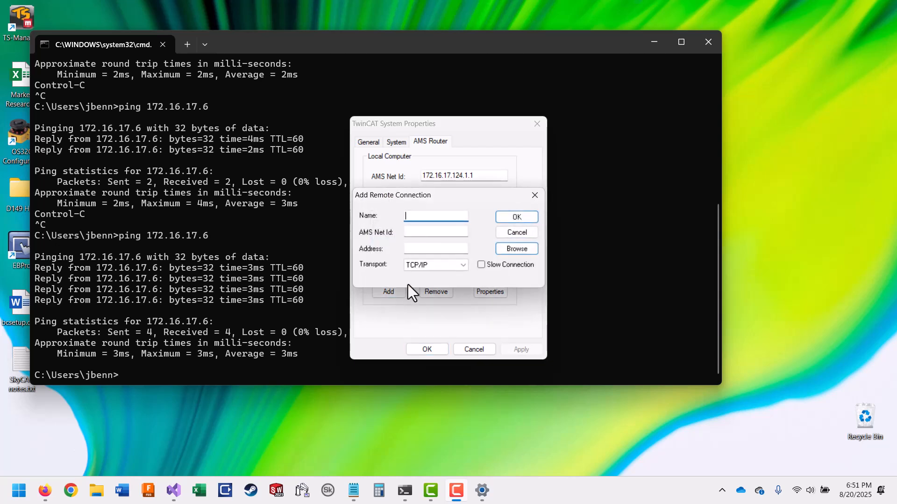
{"action": "type", "text": "BC91006"}
{"action": "left_click", "coordinate": [447, 231]}
{"action": "type", "text": "172.16.17.6.1."}
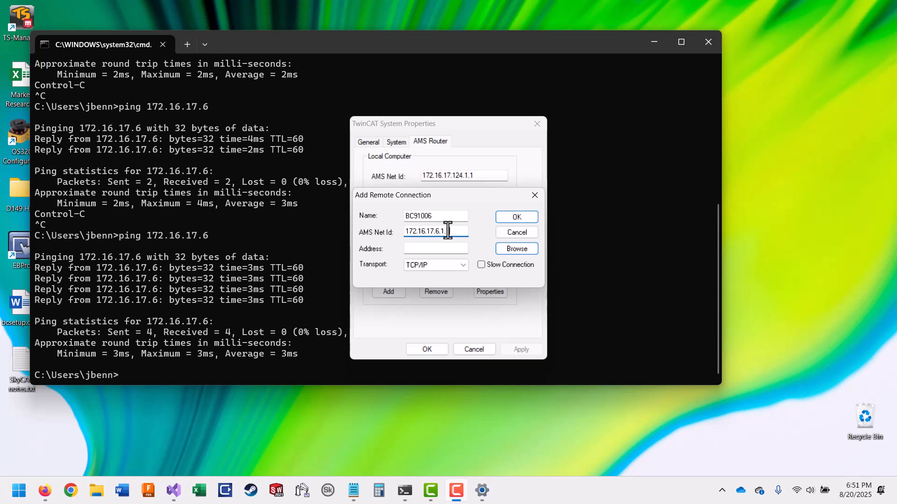
{"action": "type", "text": "1"}
{"action": "left_click", "coordinate": [439, 249]}
{"action": "type", "text": "172.16.17.6"}
{"action": "left_click", "coordinate": [481, 266]}
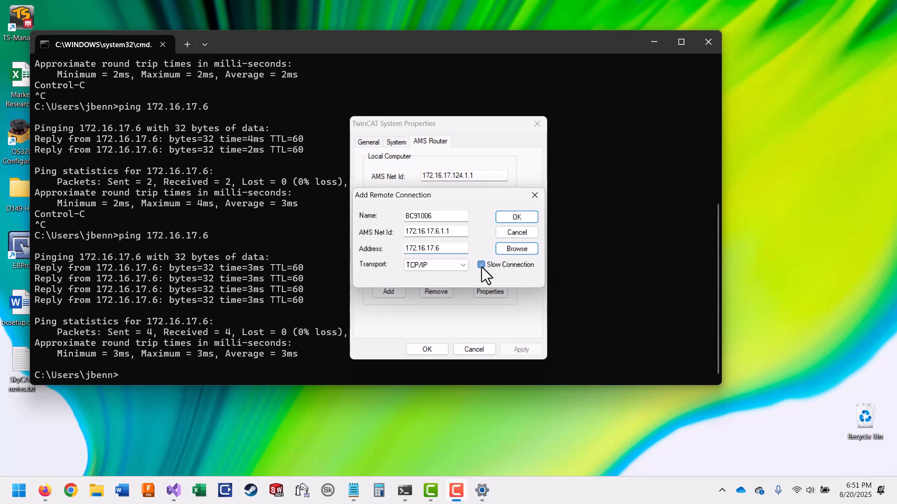
{"action": "left_click", "coordinate": [522, 216]}
- Enable Slow Connection in the properties of remote computer BC91006, then apply the router settings and close the dialog
{"action": "left_click", "coordinate": [391, 245]}
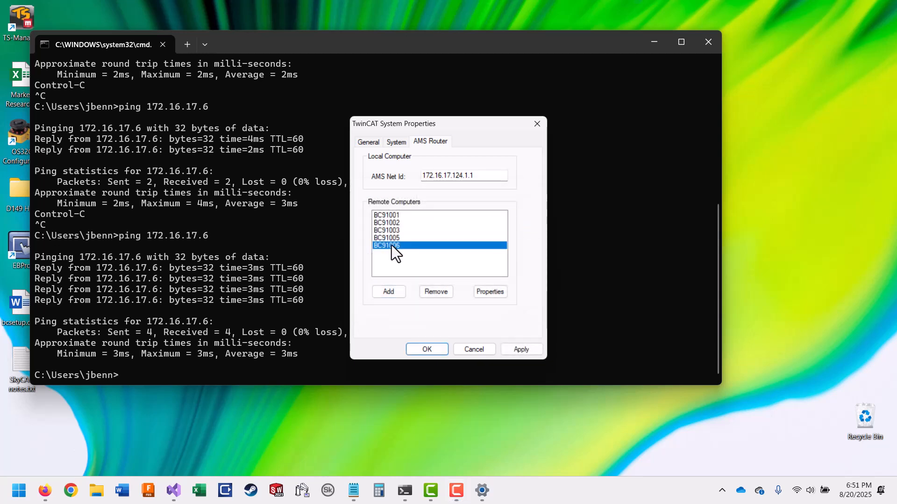
{"action": "left_click", "coordinate": [489, 292]}
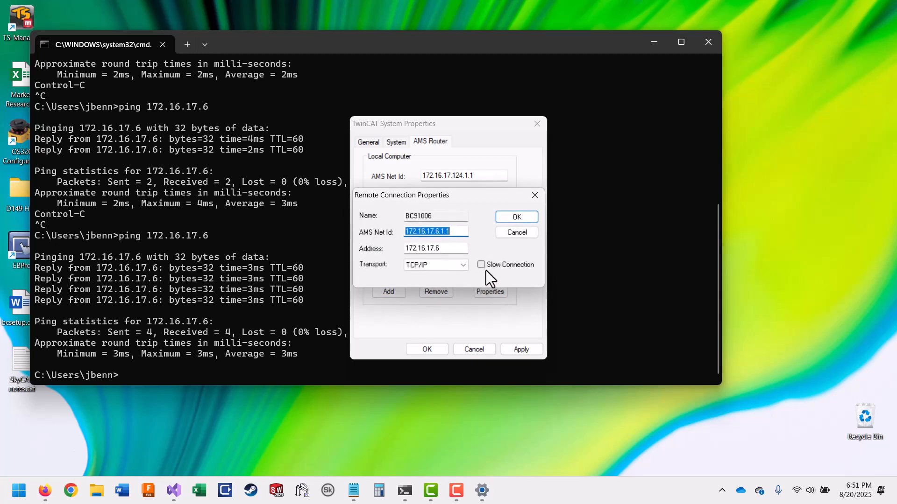
{"action": "left_click", "coordinate": [481, 265]}
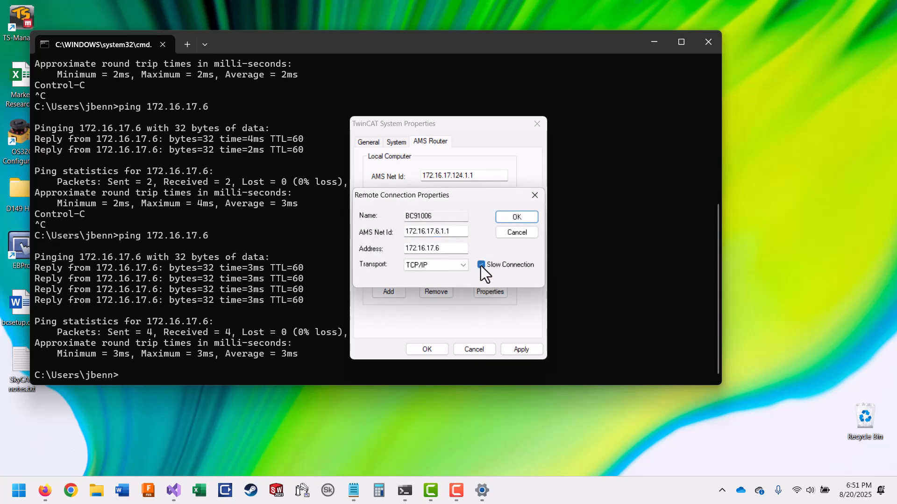
{"action": "left_click", "coordinate": [514, 217]}
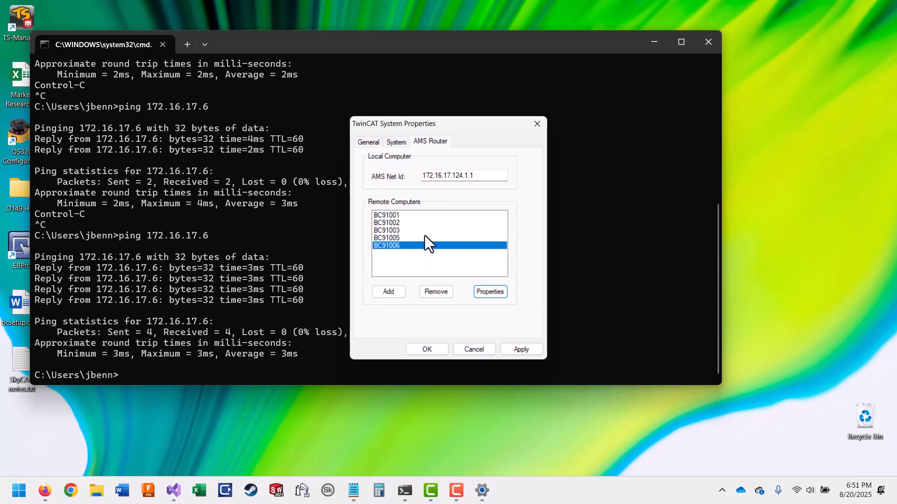
{"action": "left_click", "coordinate": [481, 291]}
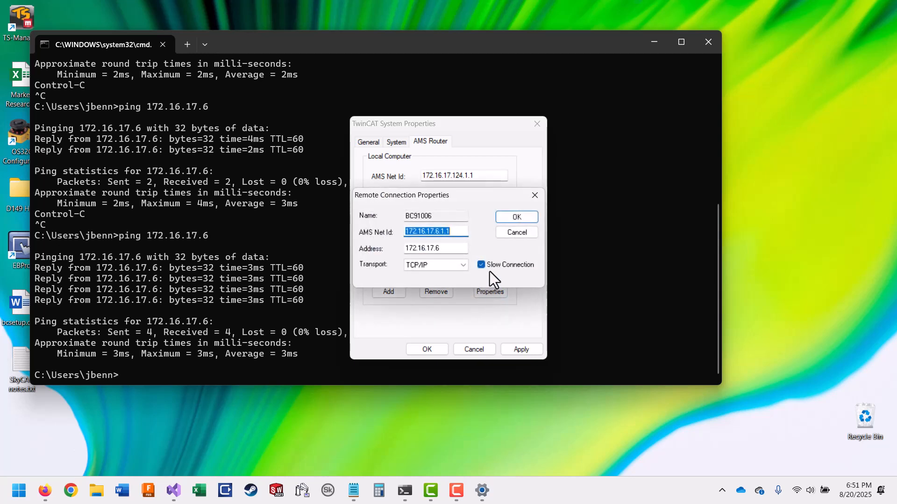
{"action": "left_click", "coordinate": [525, 220]}
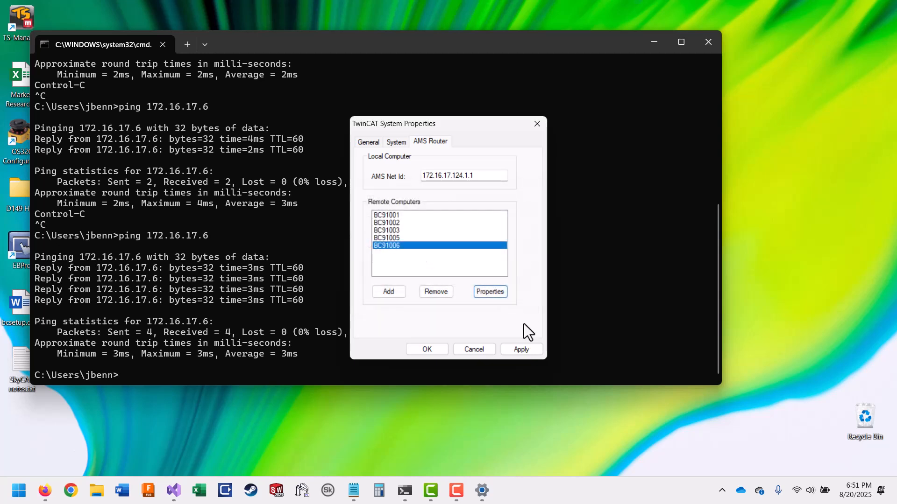
{"action": "left_click", "coordinate": [521, 349]}
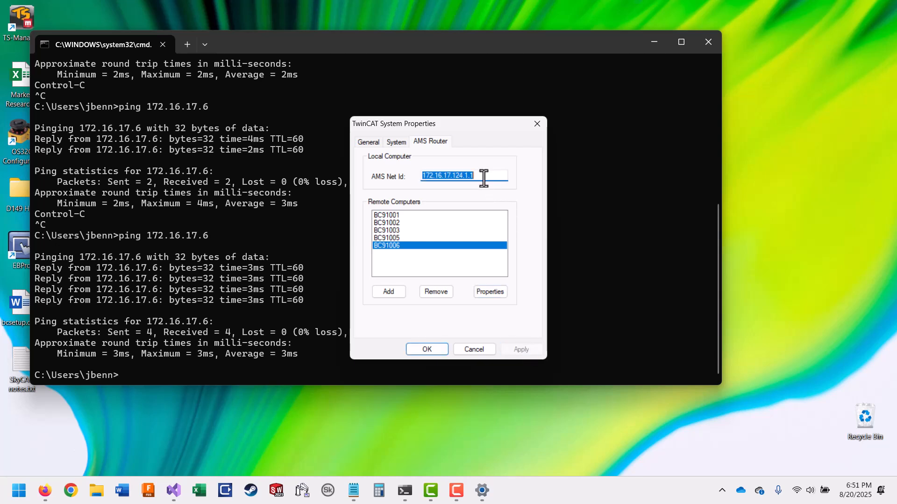
{"action": "mouse_move", "coordinate": [483, 179]}
{"action": "left_click", "coordinate": [427, 349]}
- Stop the TwinCAT system and put it back into Config mode
{"action": "left_click", "coordinate": [722, 490]}
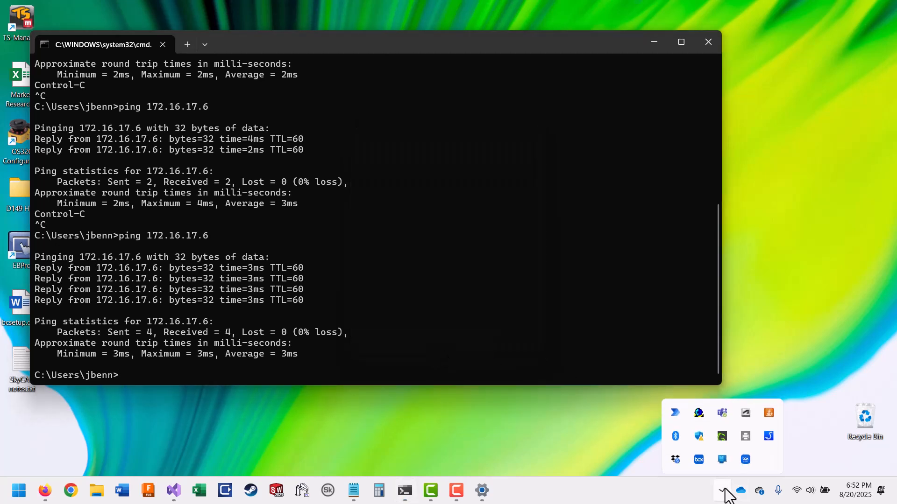
{"action": "right_click", "coordinate": [699, 408]}
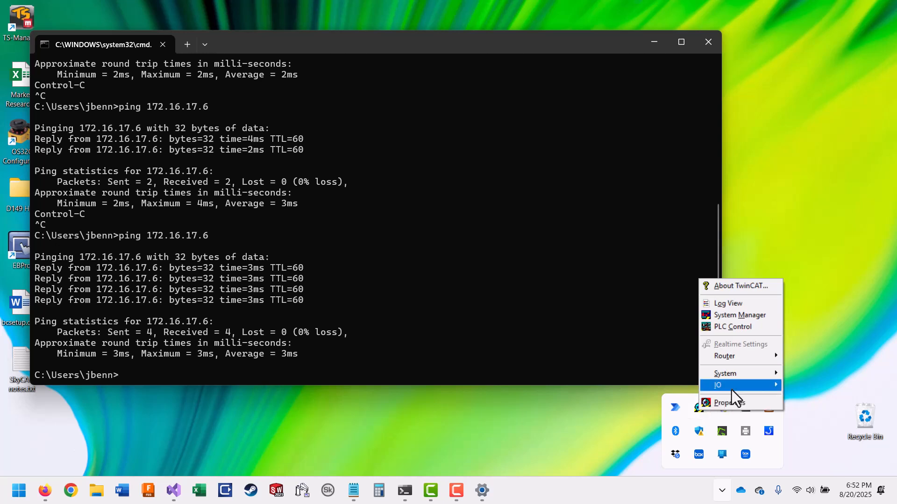
{"action": "mouse_move", "coordinate": [772, 375]}
{"action": "left_click", "coordinate": [797, 384]}
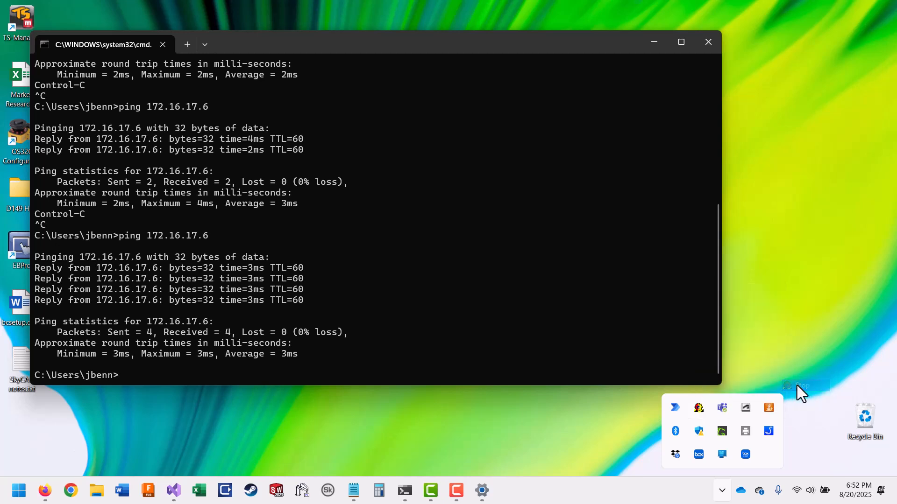
{"action": "right_click", "coordinate": [699, 408]}
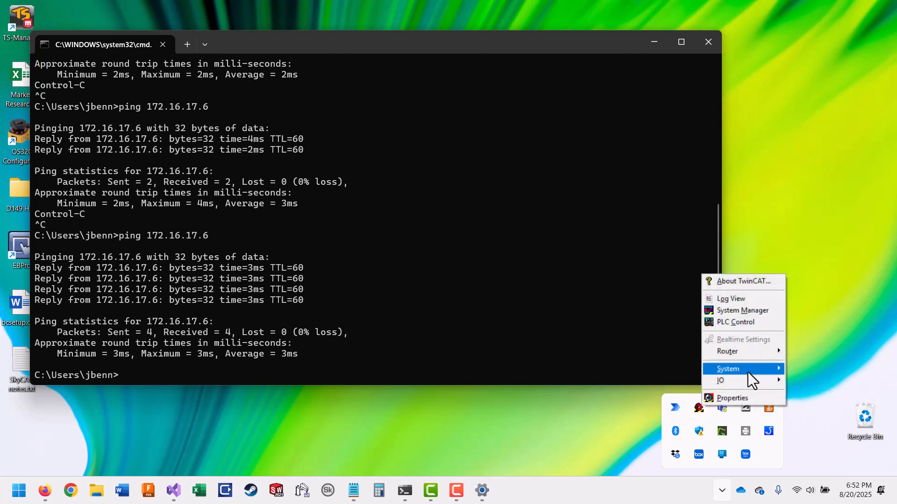
{"action": "mouse_move", "coordinate": [748, 372]}
{"action": "left_click", "coordinate": [811, 411]}
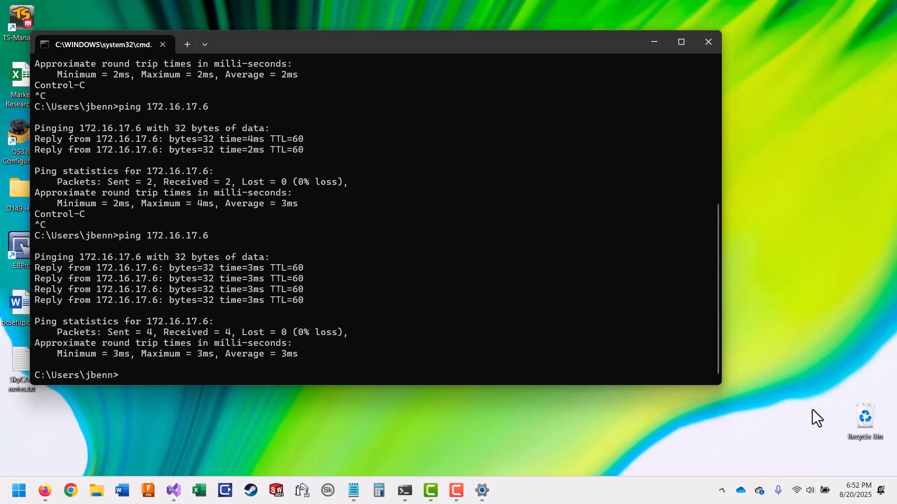
- Open TwinCAT System Manager and maximize its window
{"action": "left_click", "coordinate": [722, 490]}
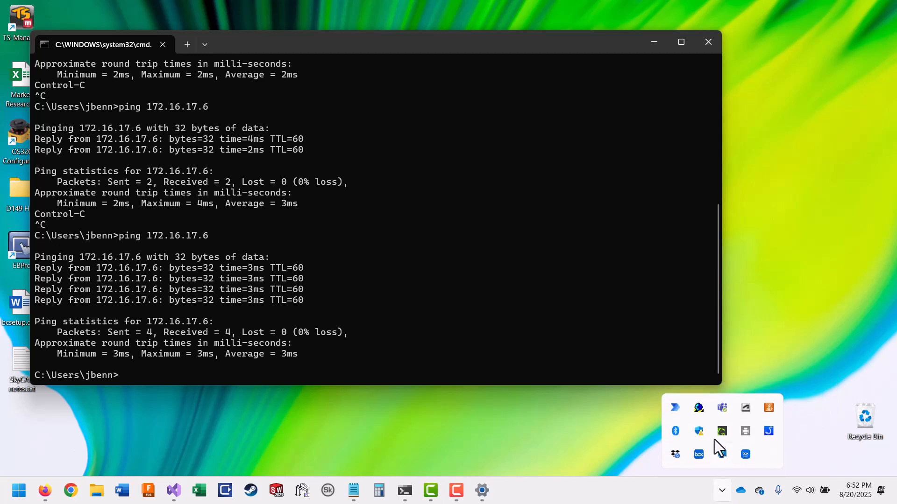
{"action": "right_click", "coordinate": [702, 411]}
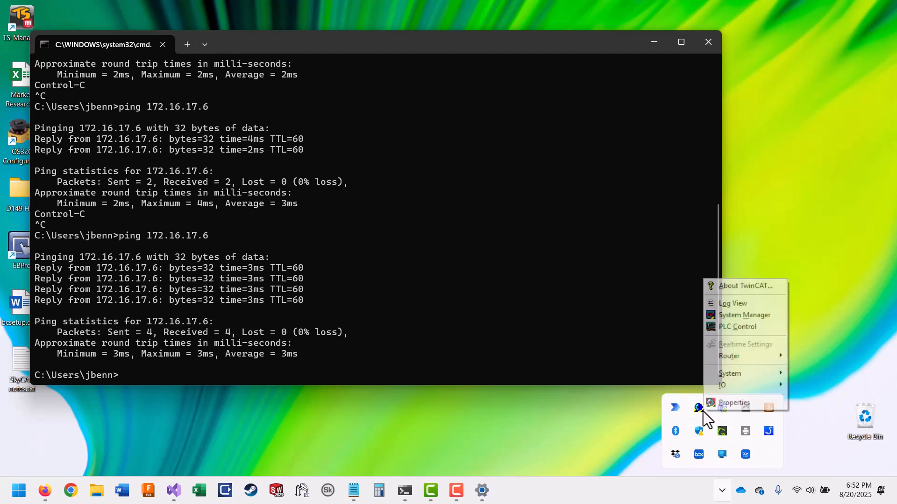
{"action": "left_click", "coordinate": [764, 317]}
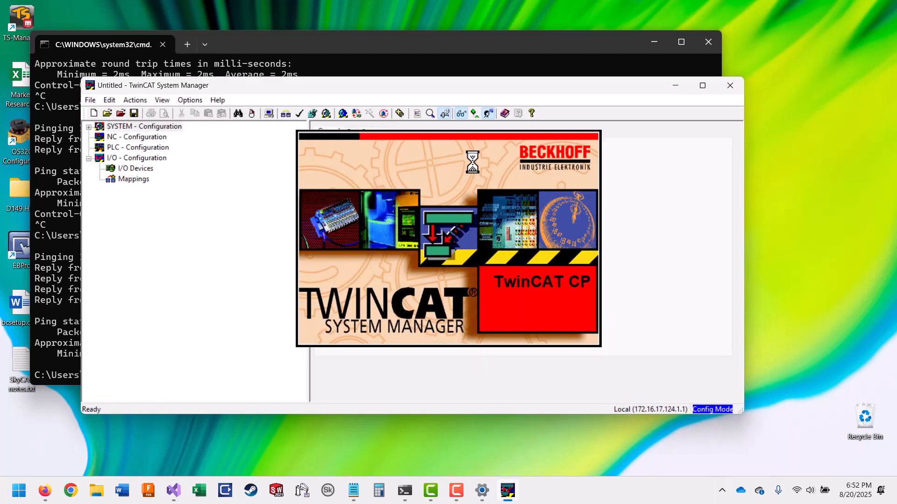
{"action": "left_click", "coordinate": [701, 86]}
- Append a Virtual Ethernet Interface device under I/O Devices and scan it for boxes
{"action": "right_click", "coordinate": [52, 89]}
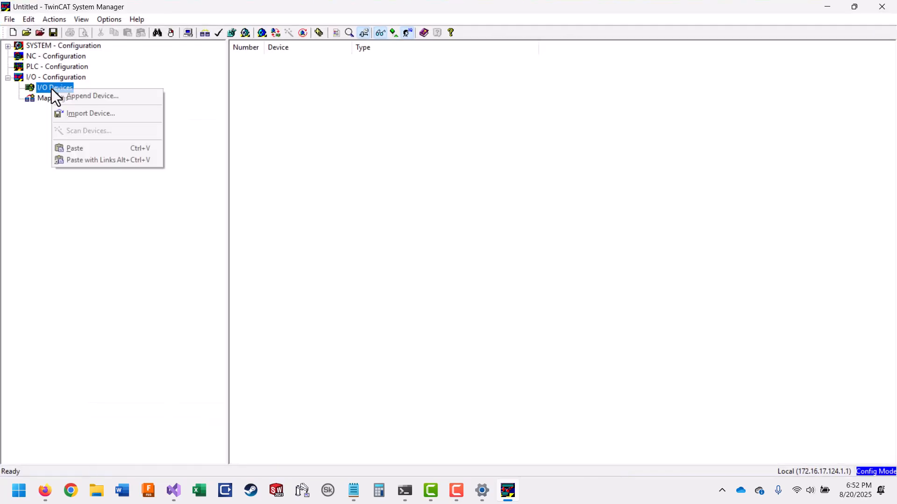
{"action": "left_click", "coordinate": [76, 96]}
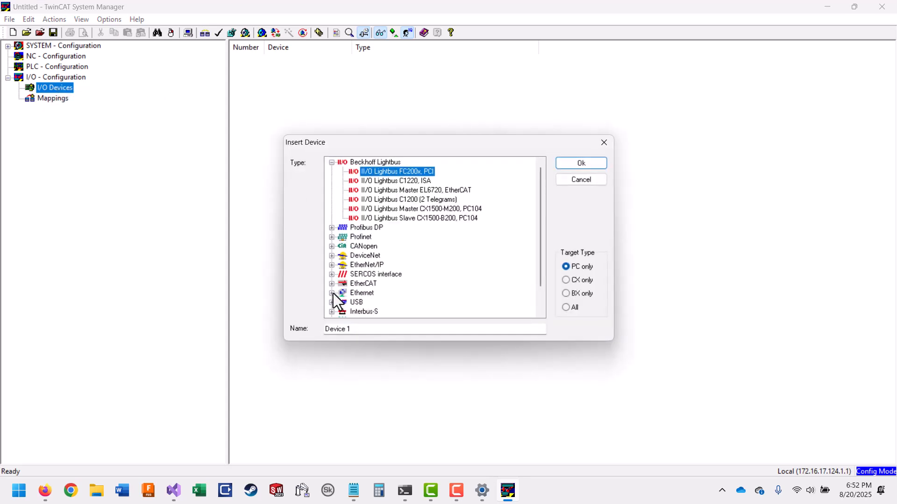
{"action": "left_click", "coordinate": [332, 293]}
{"action": "left_click", "coordinate": [387, 312]}
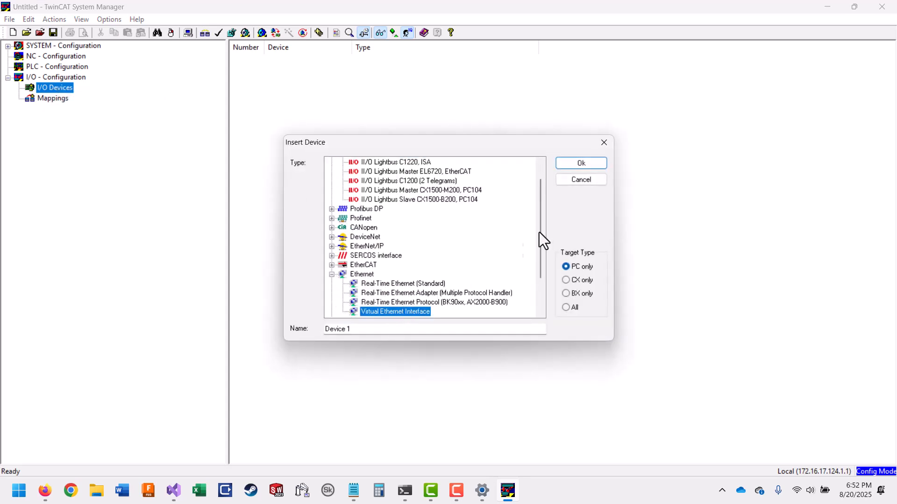
{"action": "left_click", "coordinate": [593, 166]}
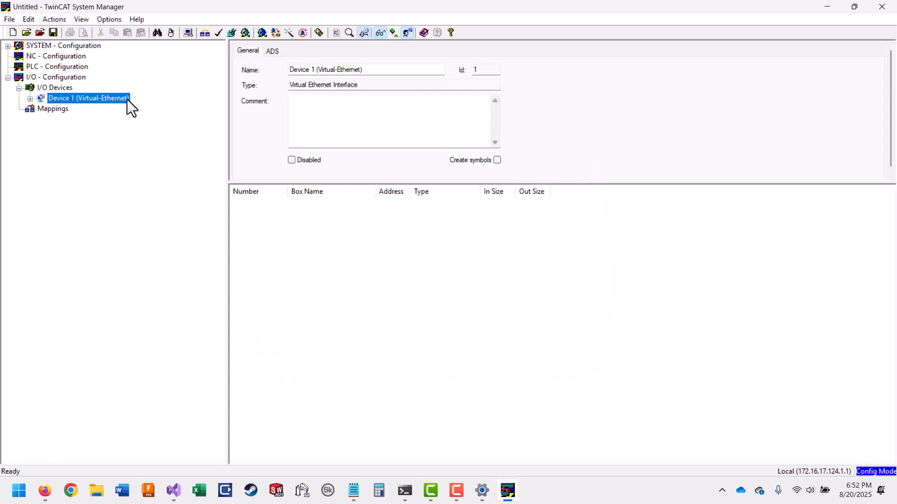
{"action": "right_click", "coordinate": [71, 97]}
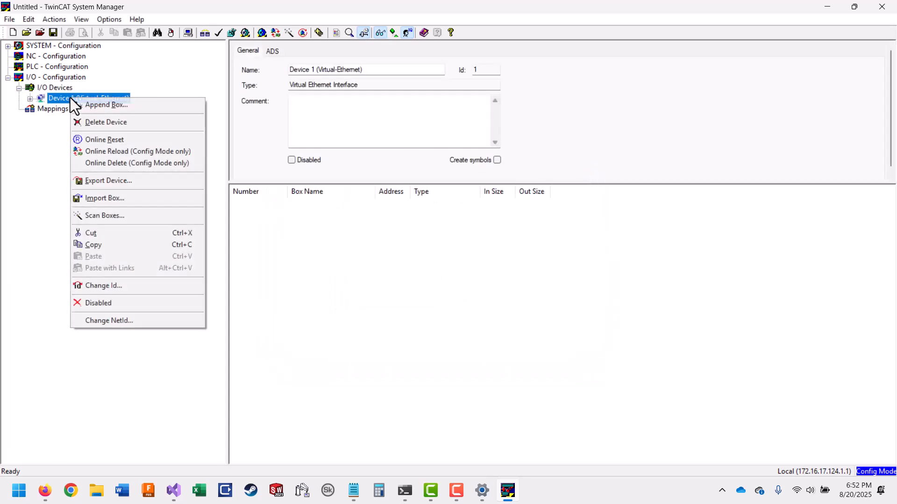
{"action": "left_click", "coordinate": [105, 215]}
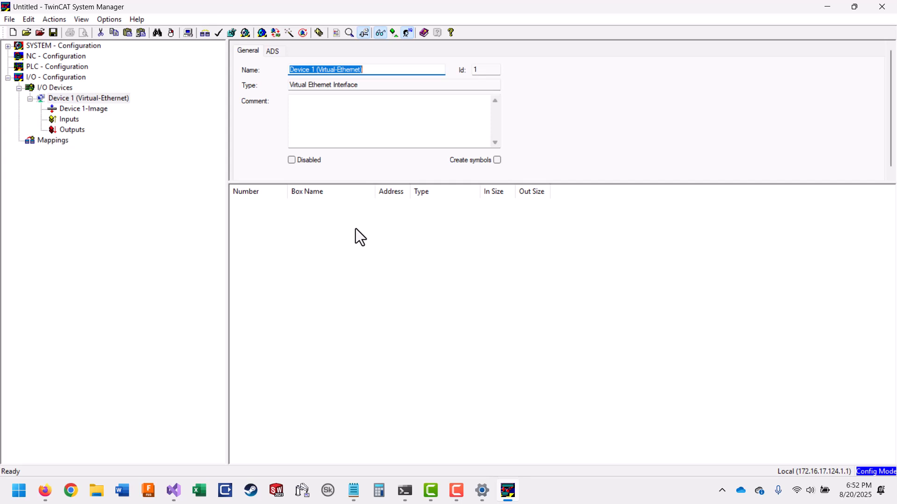
- Append a BC9100 (fieldbus controller, Ethernet) box to Device 1 (Virtual-Ethernet)
{"action": "right_click", "coordinate": [105, 96]}
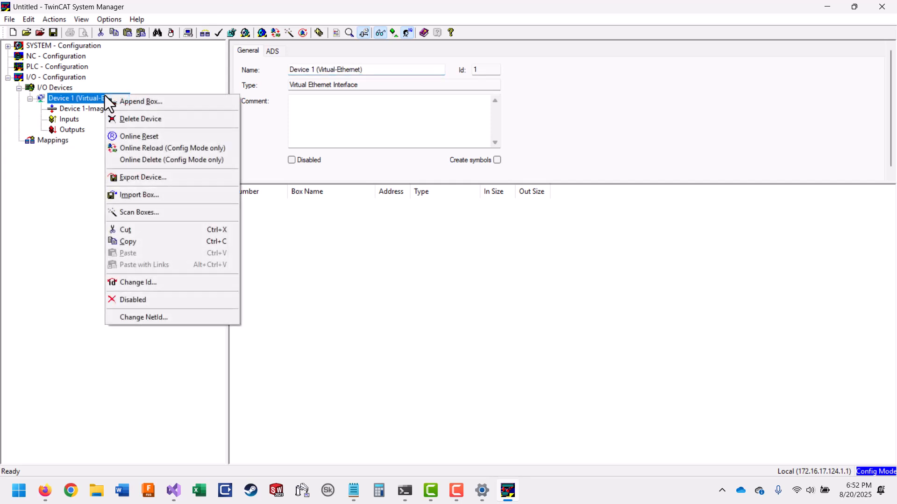
{"action": "left_click", "coordinate": [132, 104]}
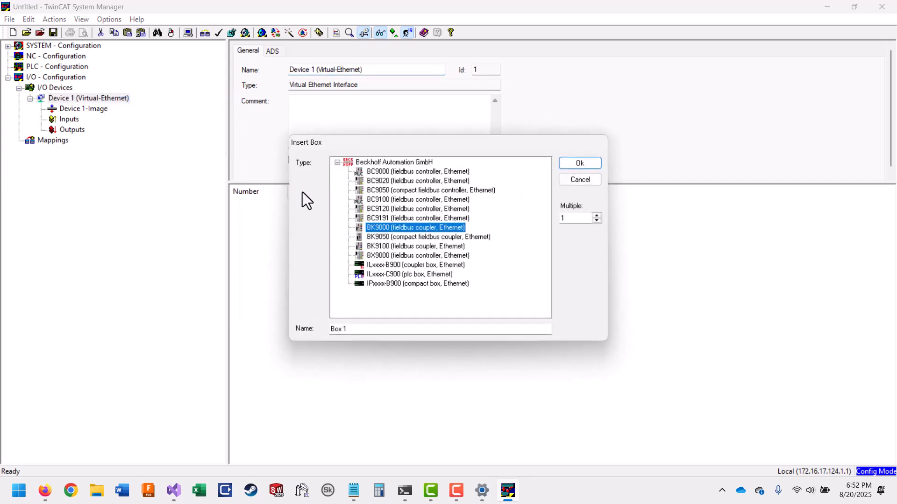
{"action": "left_click", "coordinate": [394, 200]}
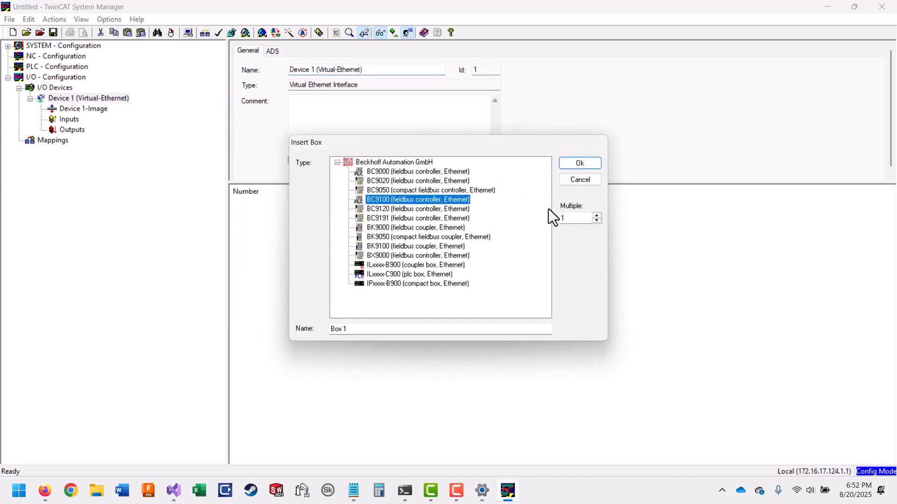
{"action": "left_click", "coordinate": [583, 164]}
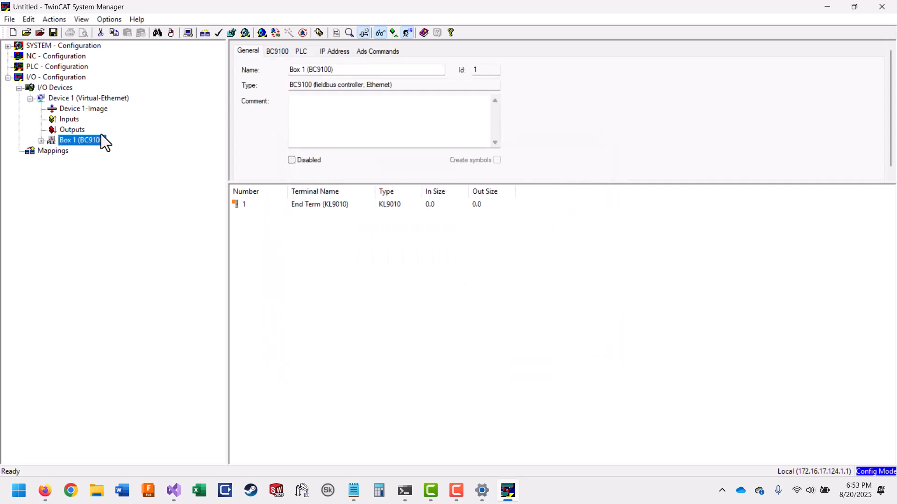
- Append three KL1404 4-channel digital input terminals of the BC PLC type to Box 1 (BC9100)
{"action": "right_click", "coordinate": [89, 142]}
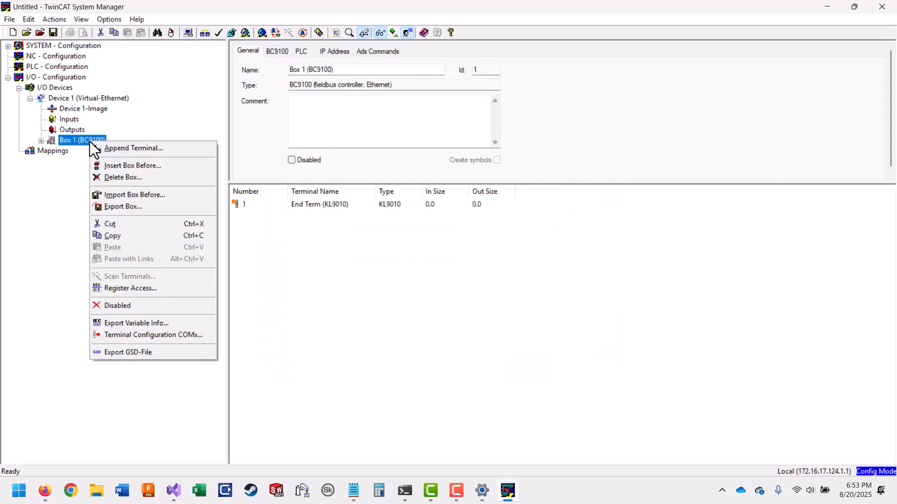
{"action": "left_click", "coordinate": [170, 150]}
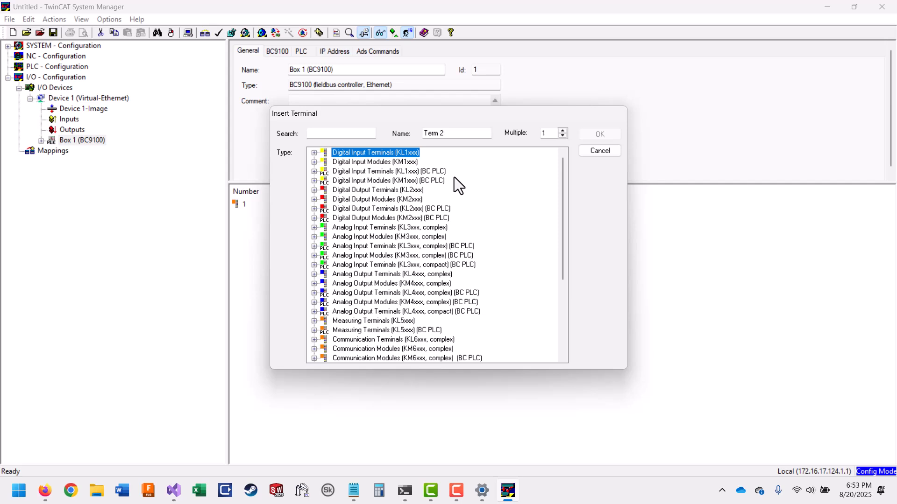
{"action": "left_click", "coordinate": [339, 174]}
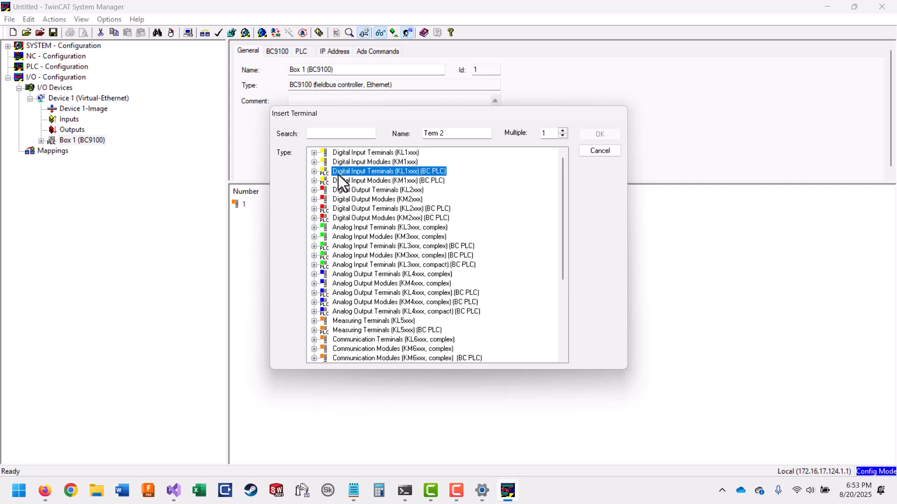
{"action": "left_click", "coordinate": [345, 154]}
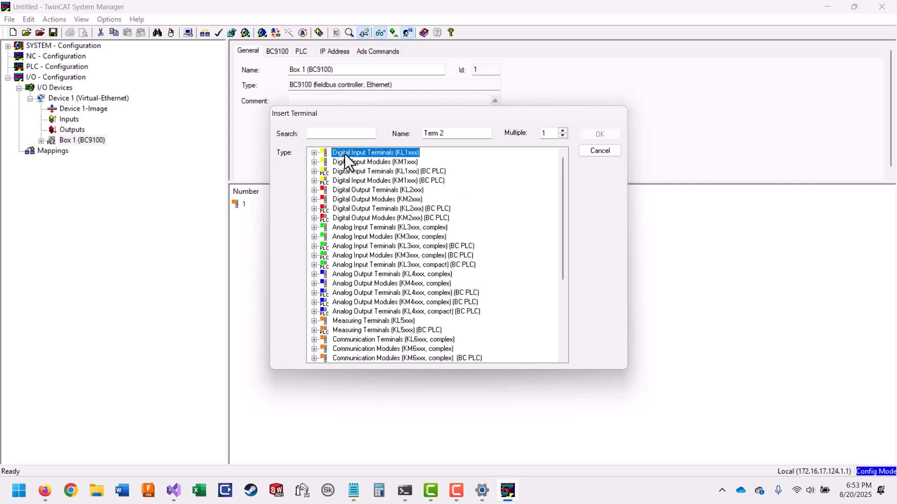
{"action": "left_click", "coordinate": [343, 172]}
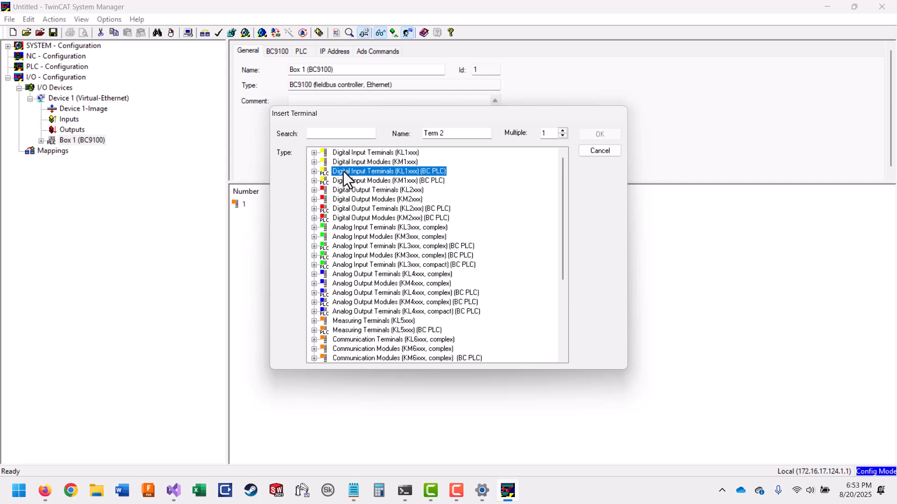
{"action": "left_click", "coordinate": [314, 171]}
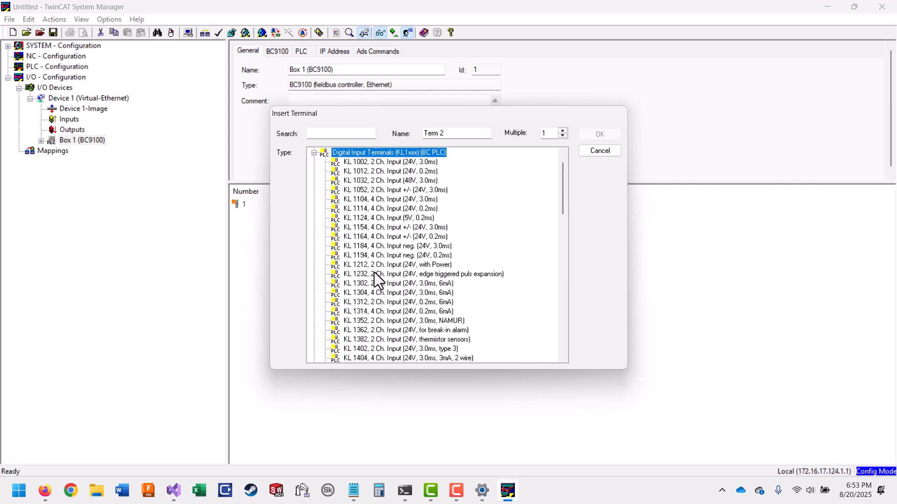
{"action": "left_click", "coordinate": [372, 357]}
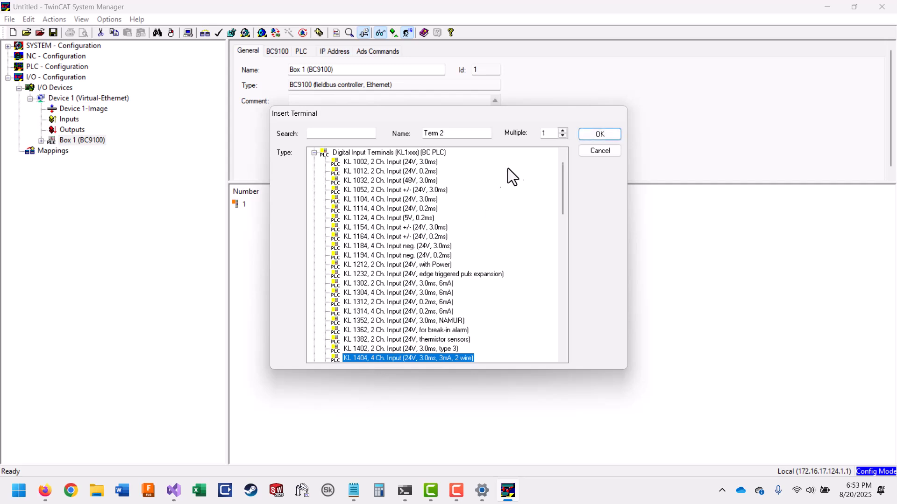
{"action": "left_click", "coordinate": [563, 131]}
{"action": "left_click", "coordinate": [564, 132]}
{"action": "left_click", "coordinate": [590, 135]}
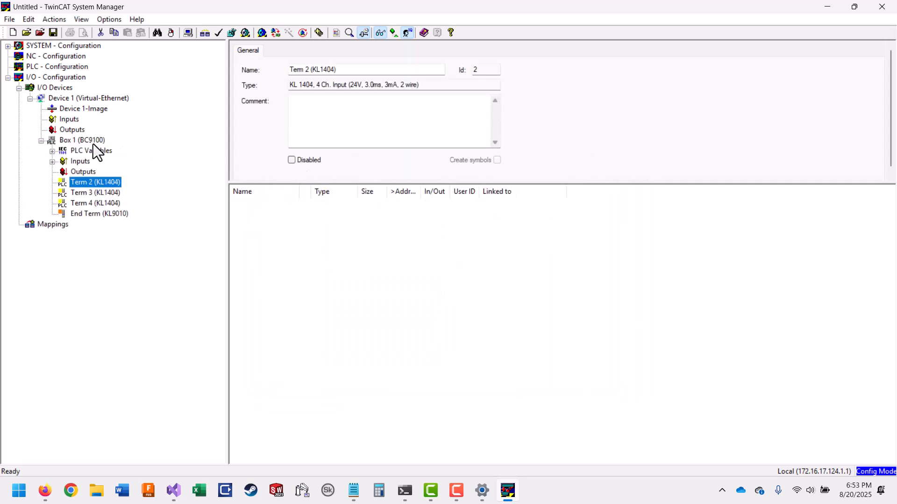
- Append two KL2134 4-channel digital output terminals of the BC PLC type to Box 1 (BC9100)
{"action": "right_click", "coordinate": [94, 143]}
{"action": "left_click", "coordinate": [143, 152]}
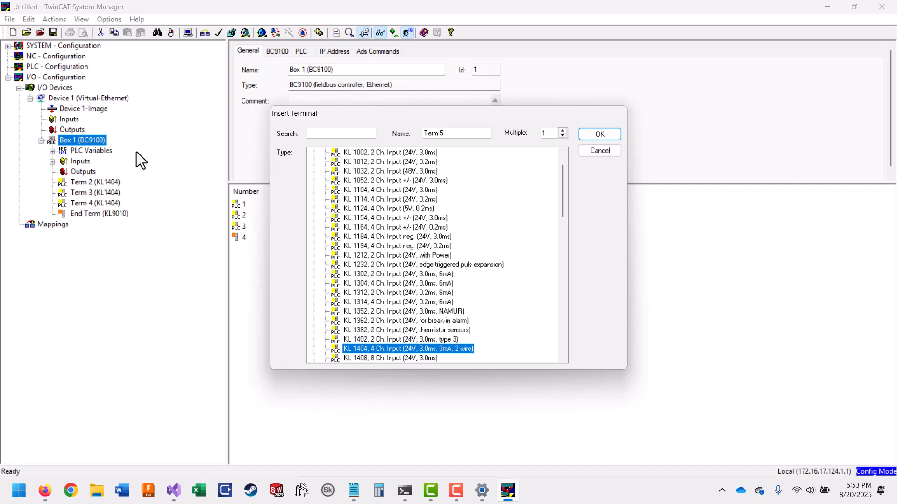
{"action": "scroll", "coordinate": [413, 231], "scroll_direction": "up", "scroll_amount": 1}
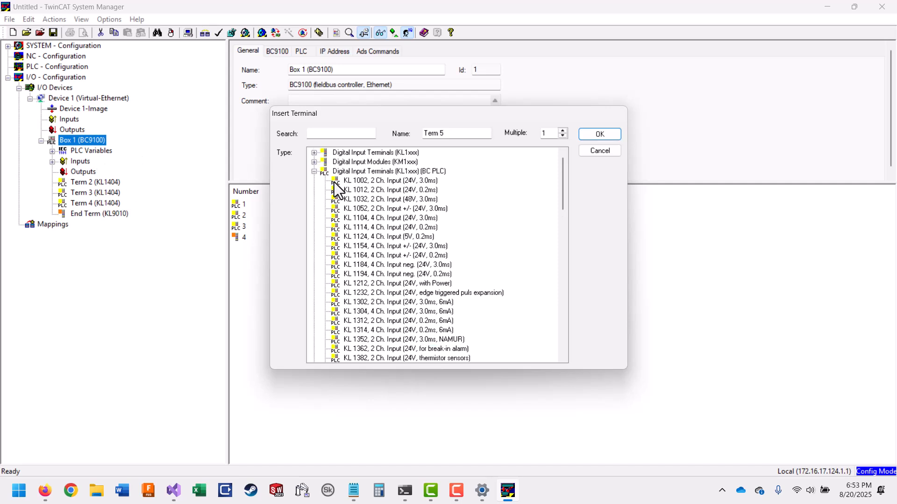
{"action": "left_click", "coordinate": [314, 171]}
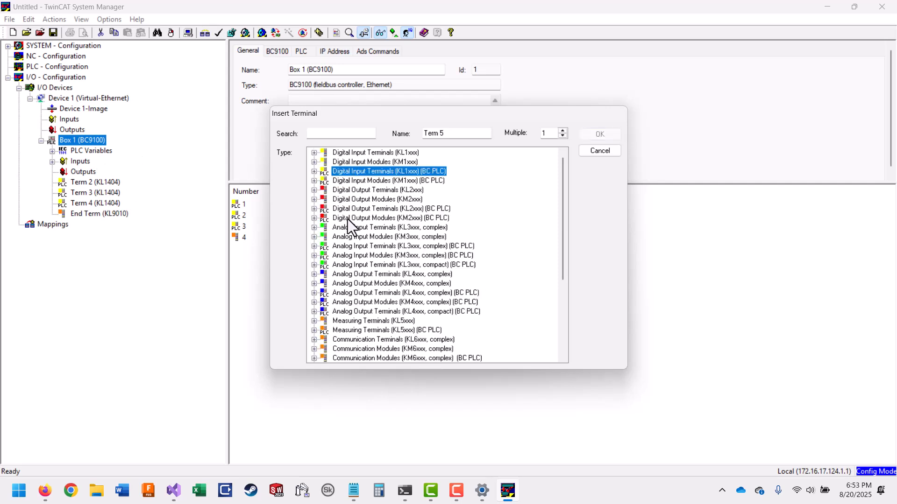
{"action": "left_click", "coordinate": [355, 201]}
{"action": "left_click", "coordinate": [333, 210]}
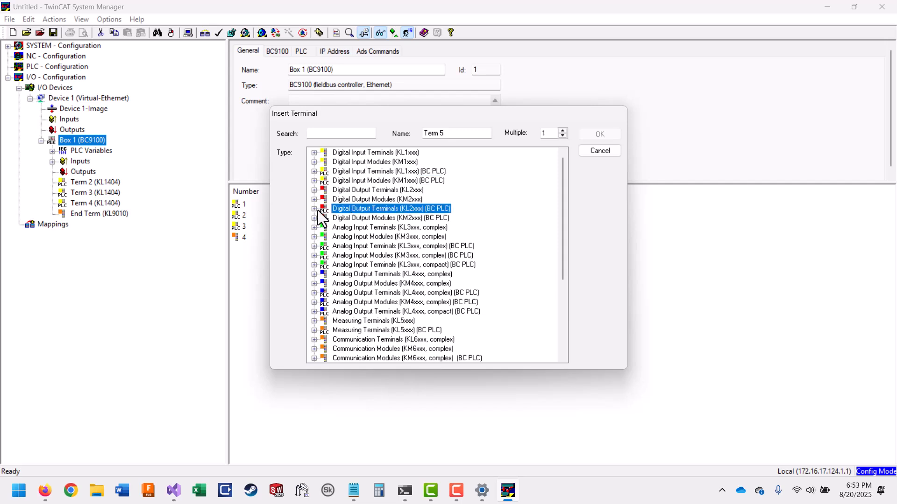
{"action": "left_click", "coordinate": [318, 210]}
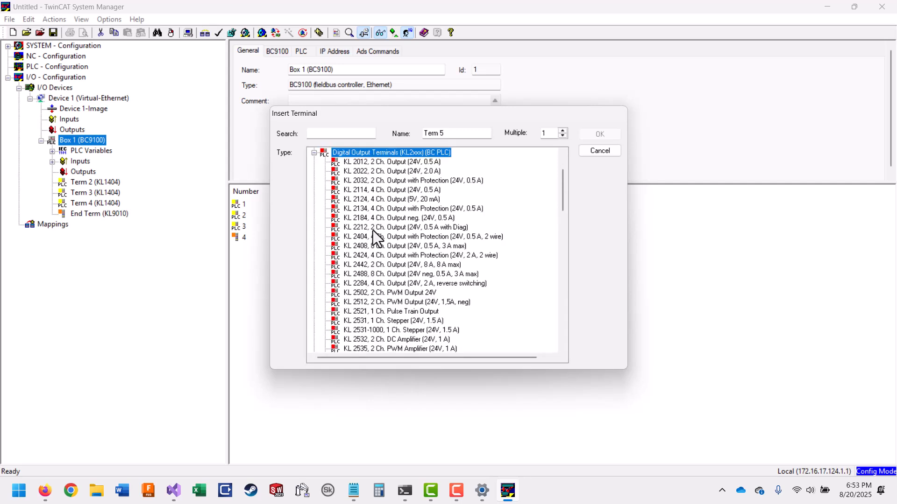
{"action": "left_click", "coordinate": [374, 209]}
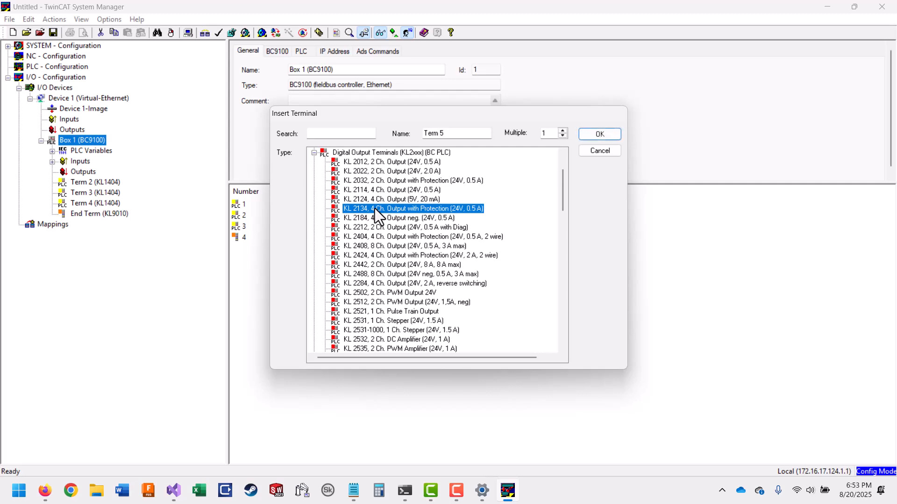
{"action": "left_click", "coordinate": [563, 131]}
{"action": "left_click", "coordinate": [598, 135]}
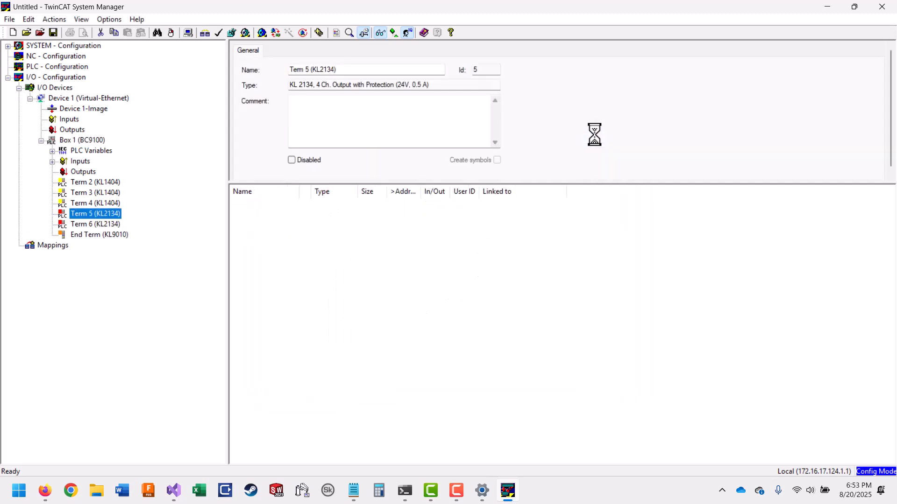
- Export the variable info of Box 1 (BC9100) as an .exp file in the Controls folder, editing the number in its file name
{"action": "left_click", "coordinate": [104, 142]}
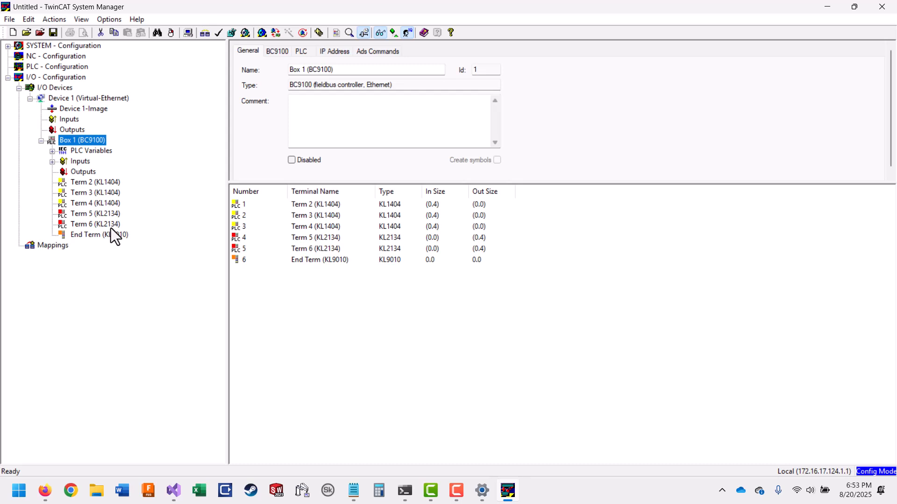
{"action": "right_click", "coordinate": [77, 139]}
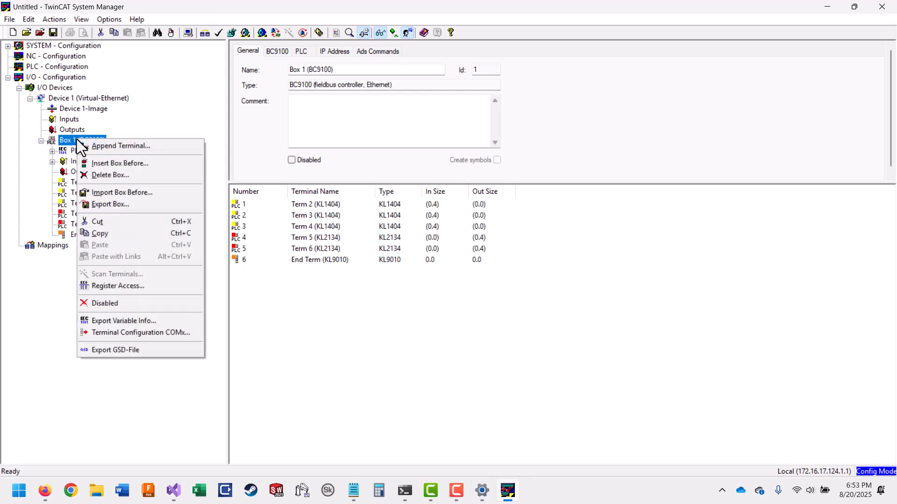
{"action": "left_click", "coordinate": [151, 326]}
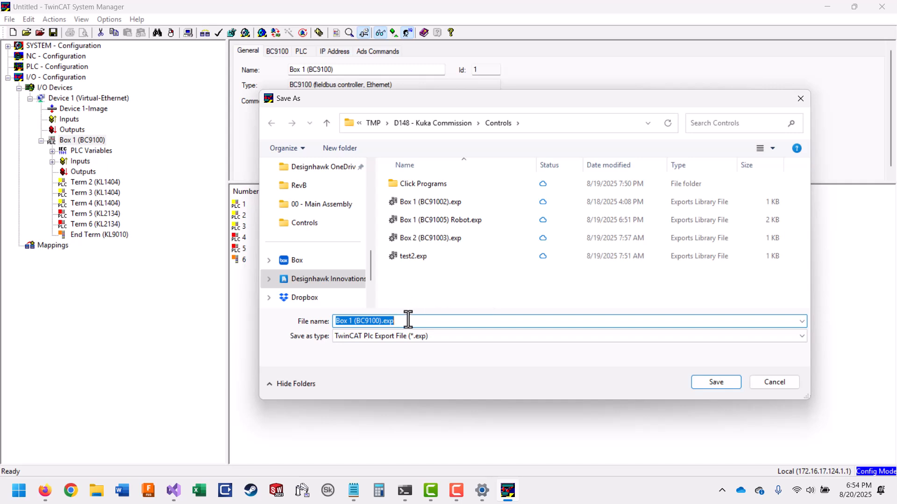
{"action": "left_click", "coordinate": [373, 321]}
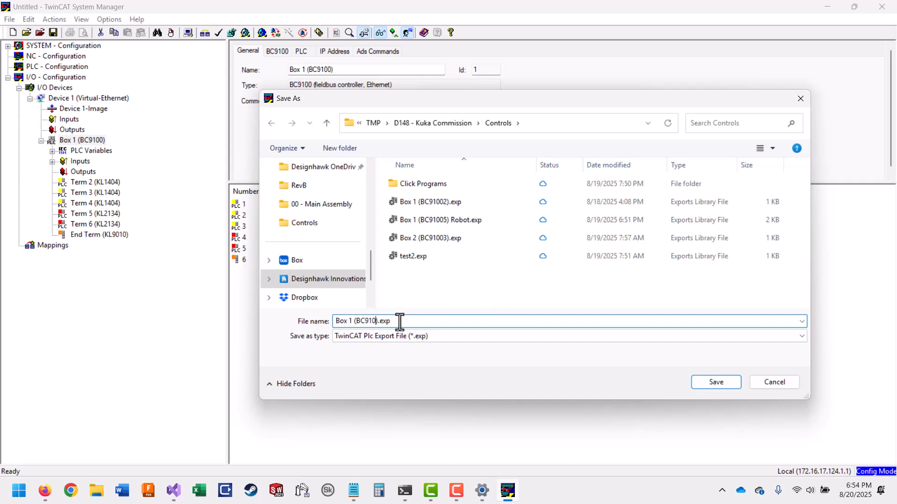
{"action": "type", "text": "60"}
{"action": "left_click", "coordinate": [717, 385]}
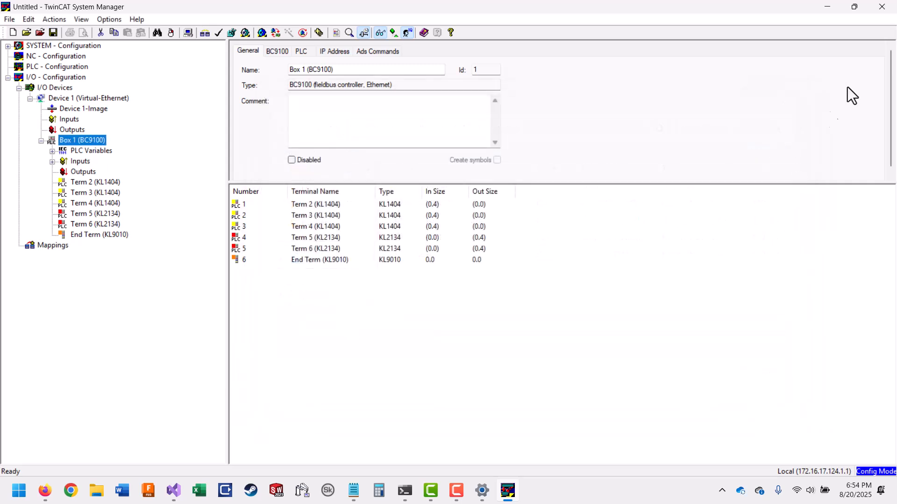
- Save the configuration as BC91006 in the Controls folder and close TwinCAT System Manager
{"action": "left_click", "coordinate": [9, 20]}
{"action": "left_click", "coordinate": [16, 77]}
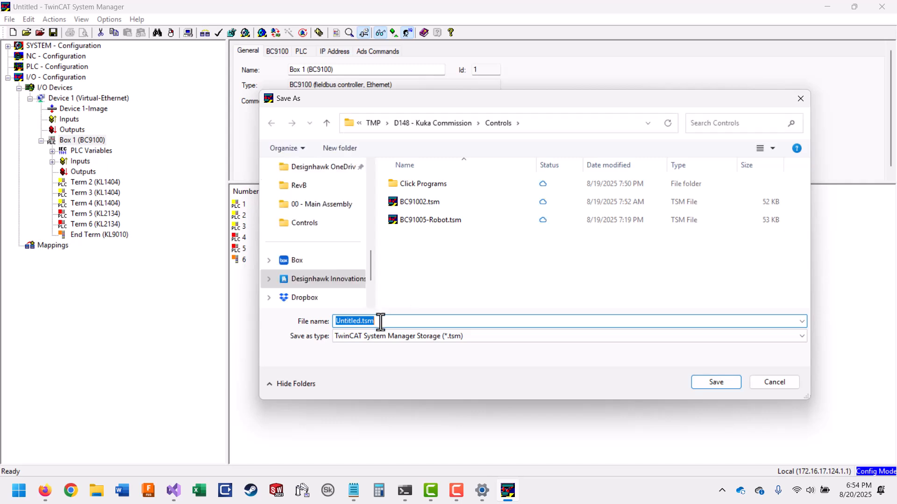
{"action": "type", "text": "BC91006"}
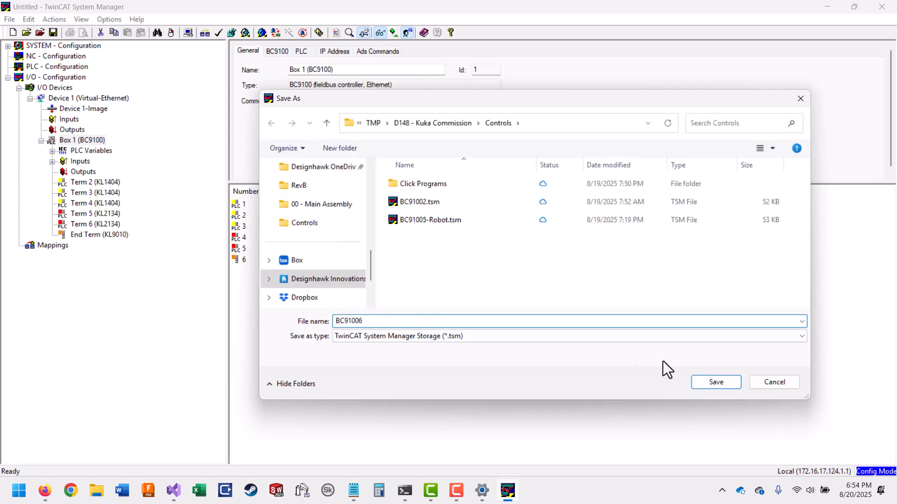
{"action": "left_click", "coordinate": [716, 383]}
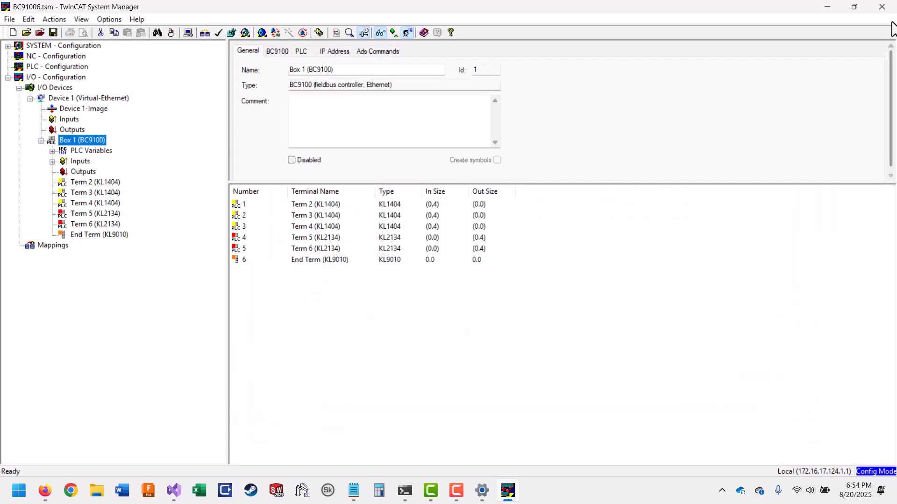
{"action": "left_click", "coordinate": [882, 7]}
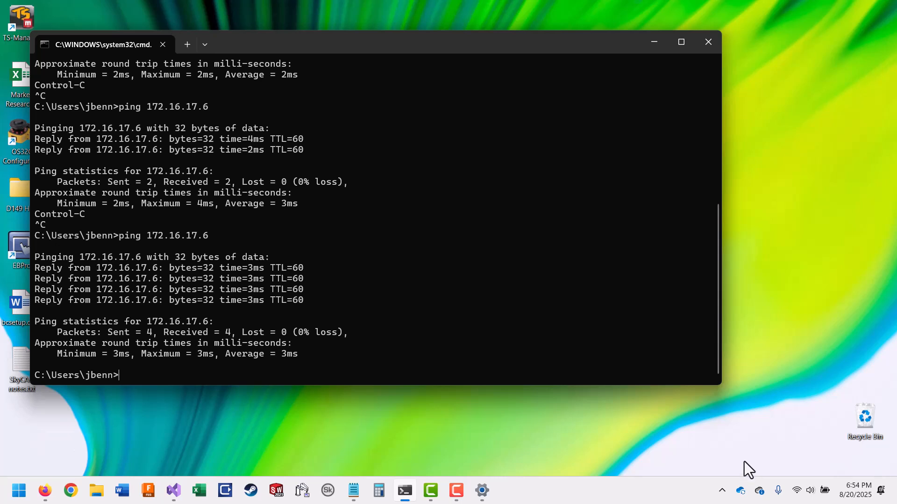
- Open TwinCAT PLC Control
{"action": "left_click", "coordinate": [722, 491]}
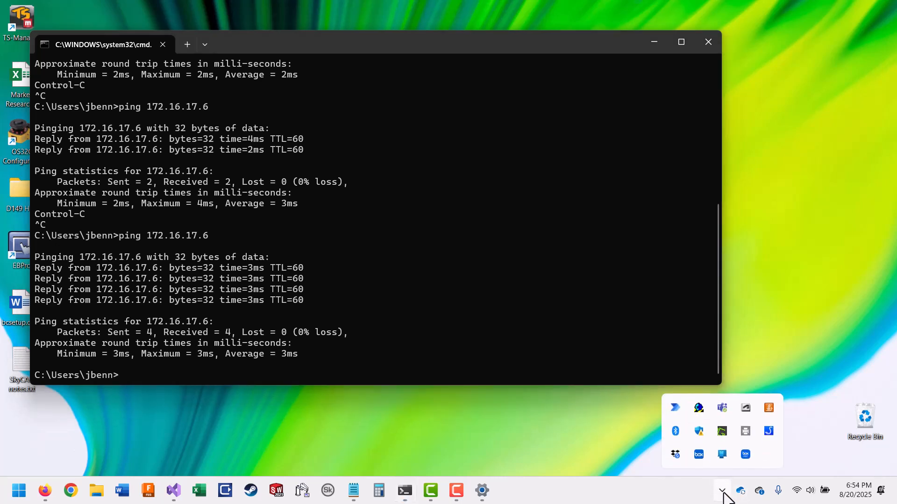
{"action": "right_click", "coordinate": [700, 411]}
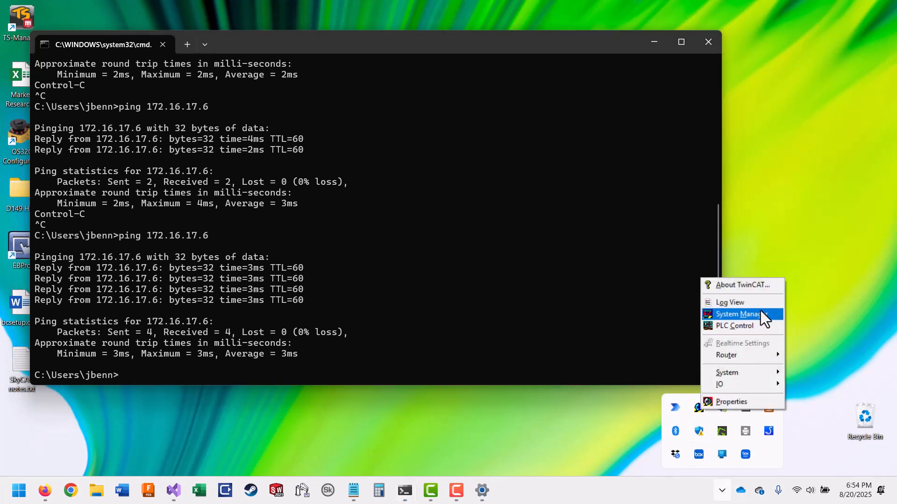
{"action": "left_click", "coordinate": [752, 326]}
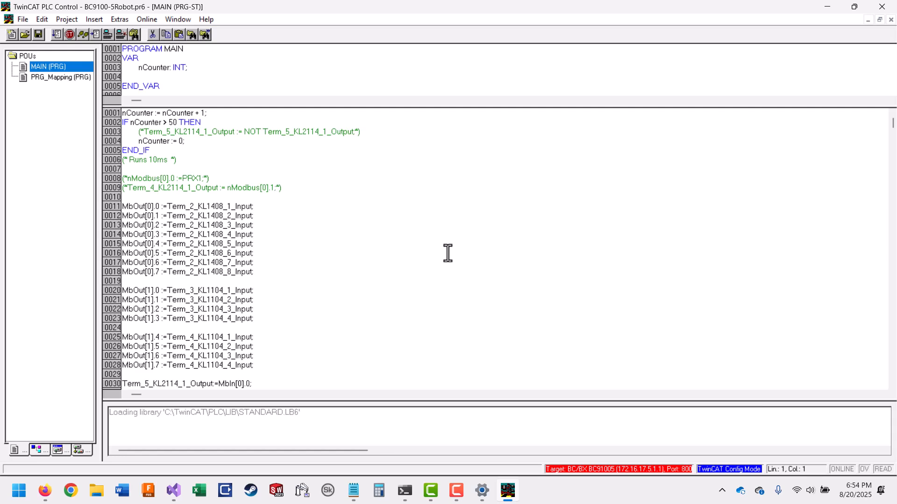
- Create a new project for the BC via AMS target with an ST program named MAIN, and maximize its editor
{"action": "left_click", "coordinate": [25, 19]}
{"action": "left_click", "coordinate": [27, 30]}
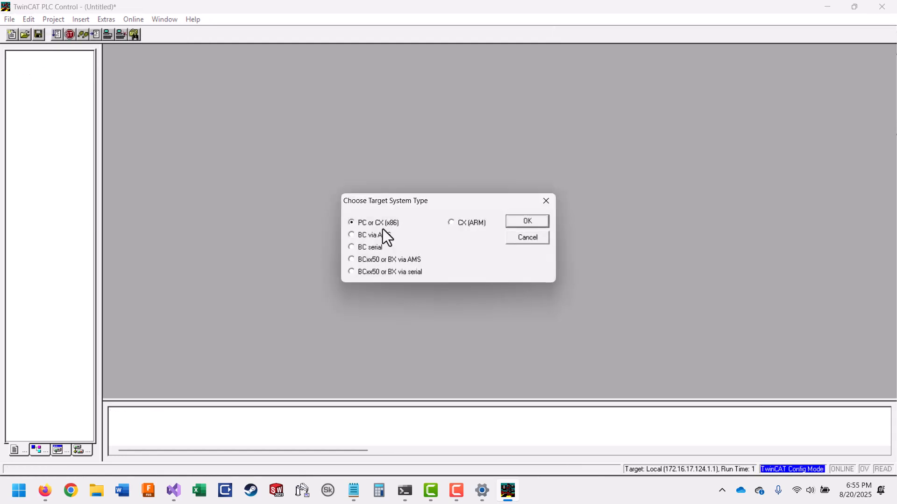
{"action": "left_click", "coordinate": [540, 222]}
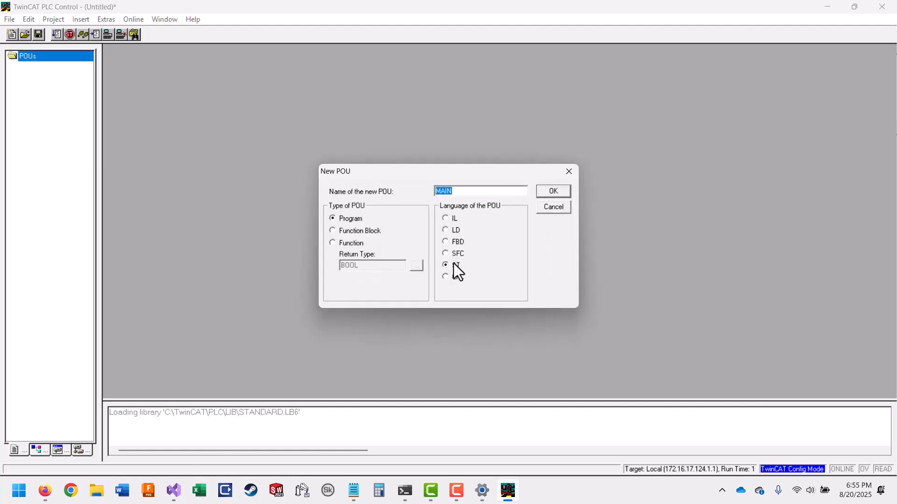
{"action": "left_click", "coordinate": [560, 191]}
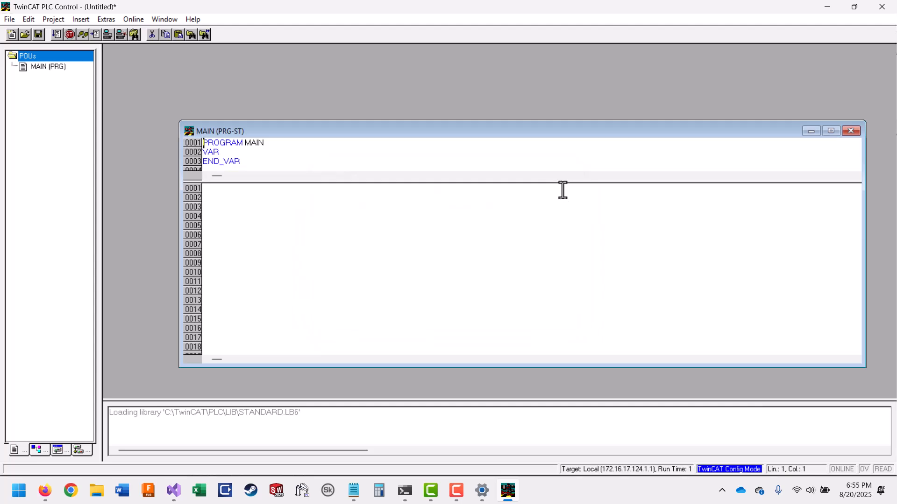
{"action": "left_click", "coordinate": [831, 132]}
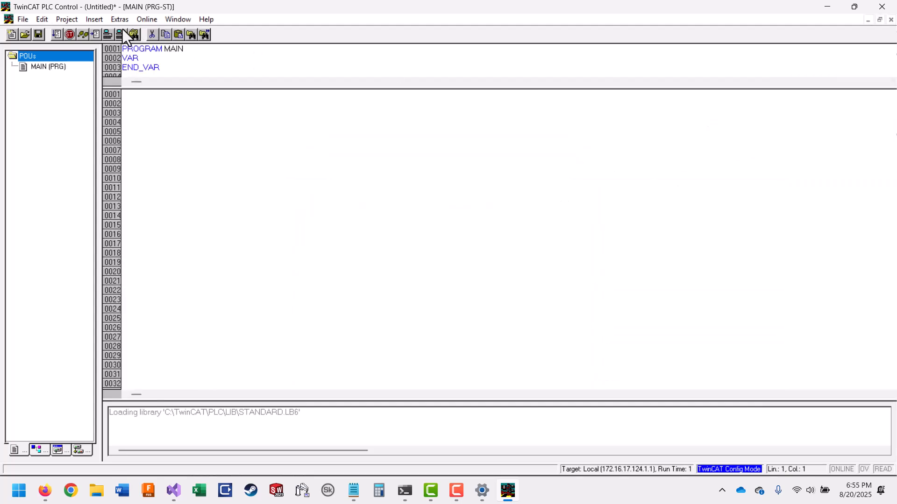
- Import Box 1 (BC91006).exp from the Controls folder into the project
{"action": "left_click", "coordinate": [68, 20]}
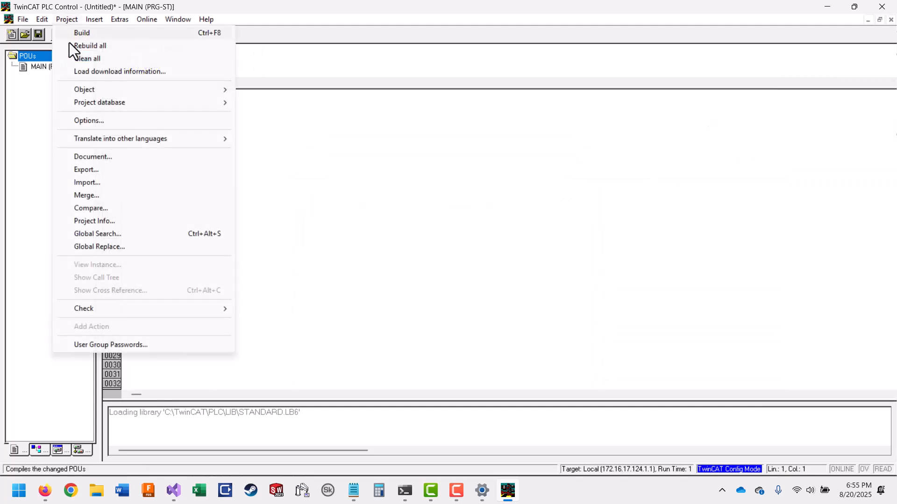
{"action": "left_click", "coordinate": [93, 182]}
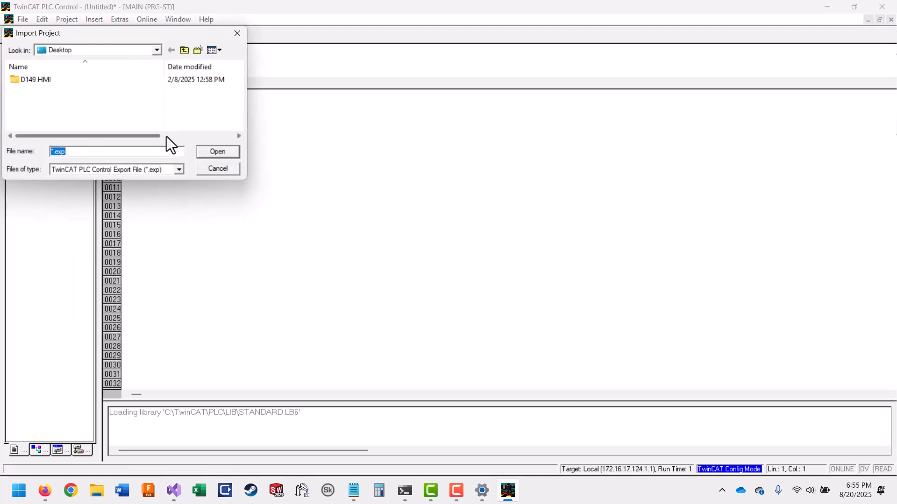
{"action": "left_click", "coordinate": [157, 51]}
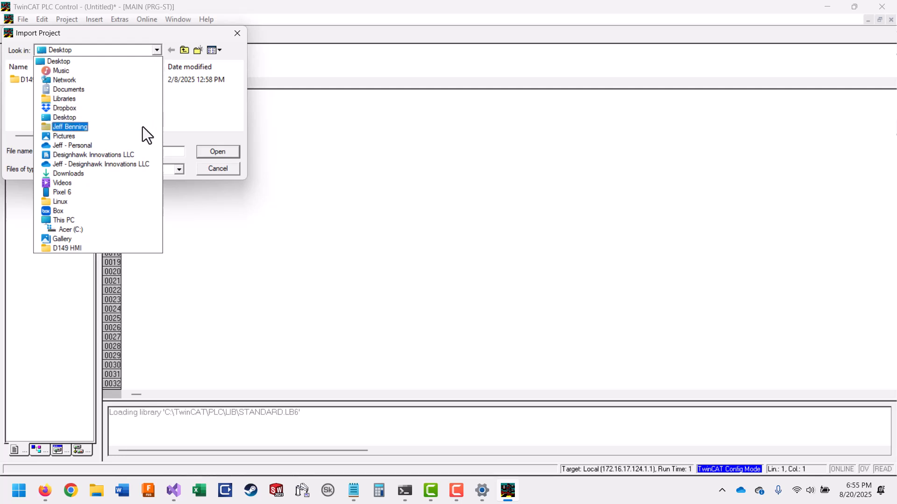
{"action": "left_click", "coordinate": [127, 155]}
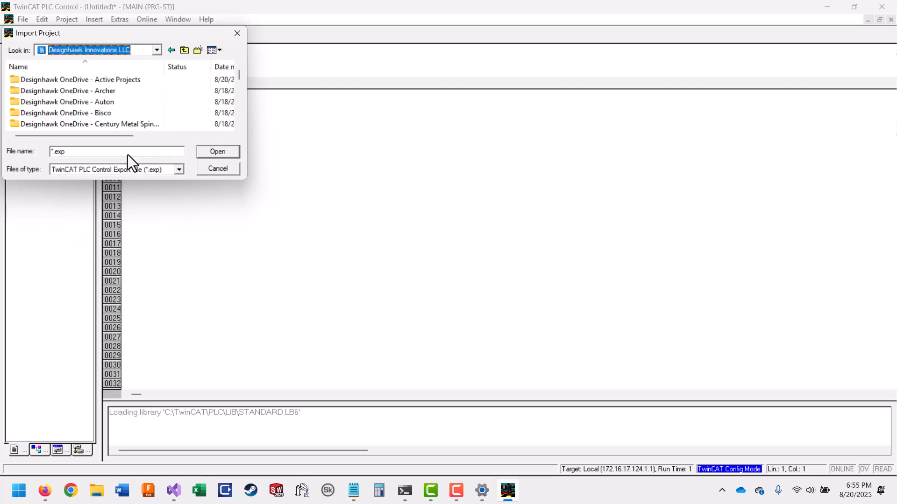
{"action": "double_click", "coordinate": [139, 84]}
{"action": "scroll", "coordinate": [135, 89], "scroll_direction": "down", "scroll_amount": 1}
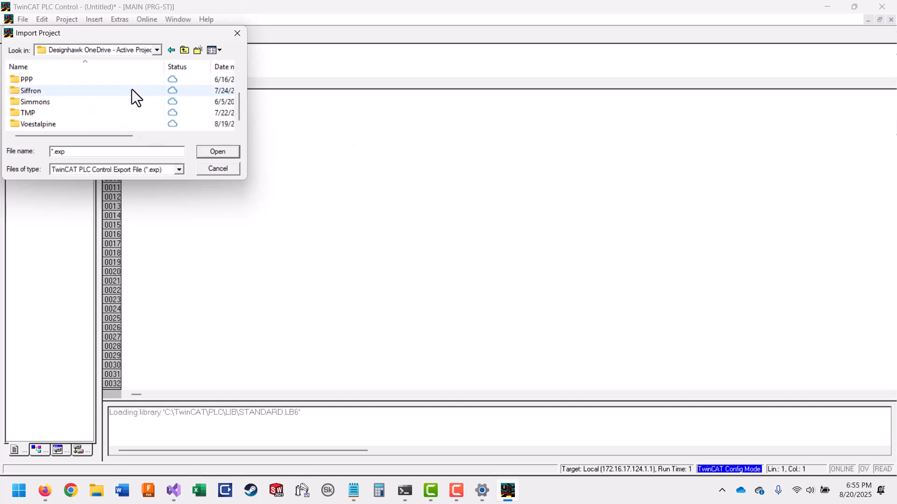
{"action": "double_click", "coordinate": [110, 111]}
{"action": "double_click", "coordinate": [113, 83]}
{"action": "double_click", "coordinate": [117, 83]}
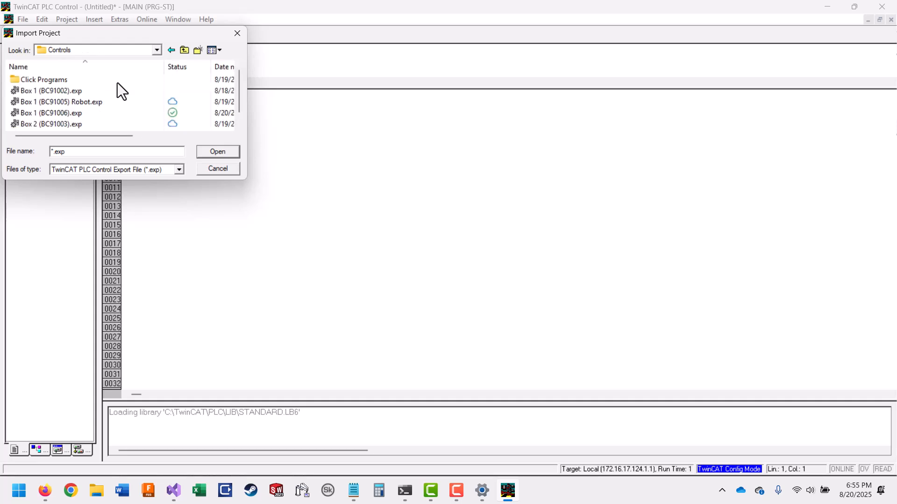
{"action": "left_click", "coordinate": [100, 113]}
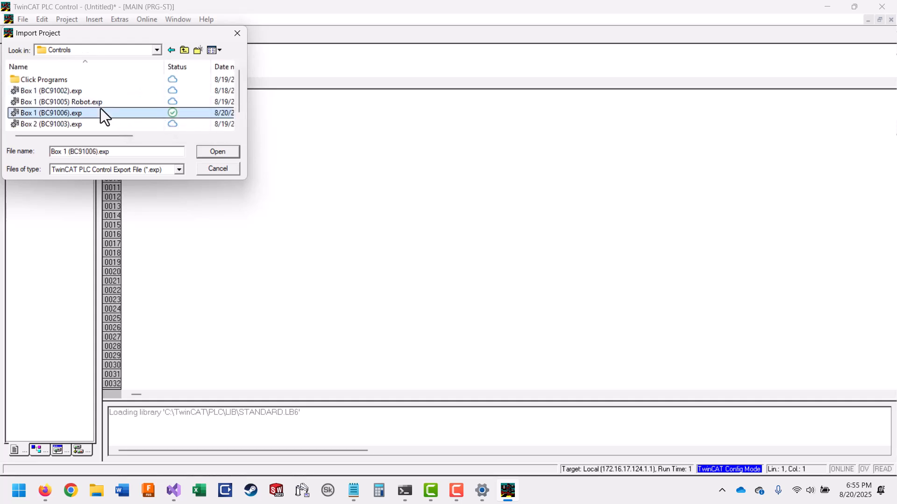
{"action": "left_click", "coordinate": [206, 152]}
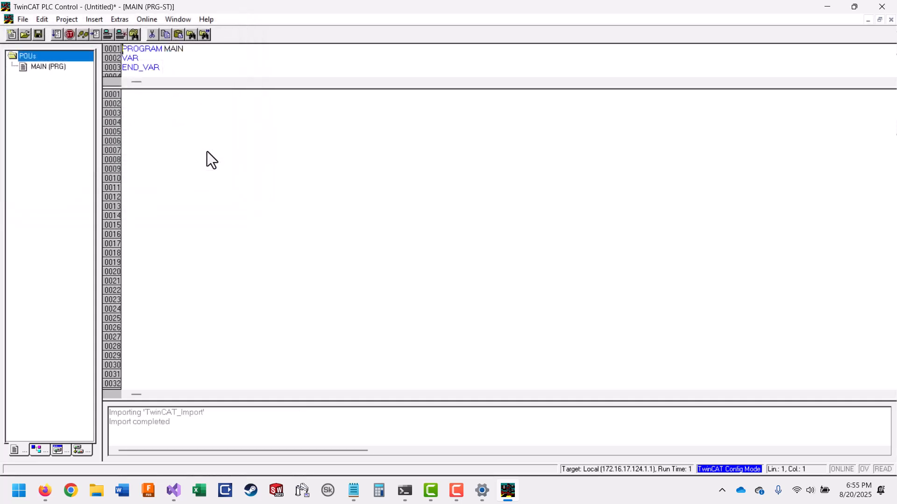
- Examine the imported terminal input and output variables in the TwinCAT_Import global variable list
{"action": "left_click", "coordinate": [84, 450]}
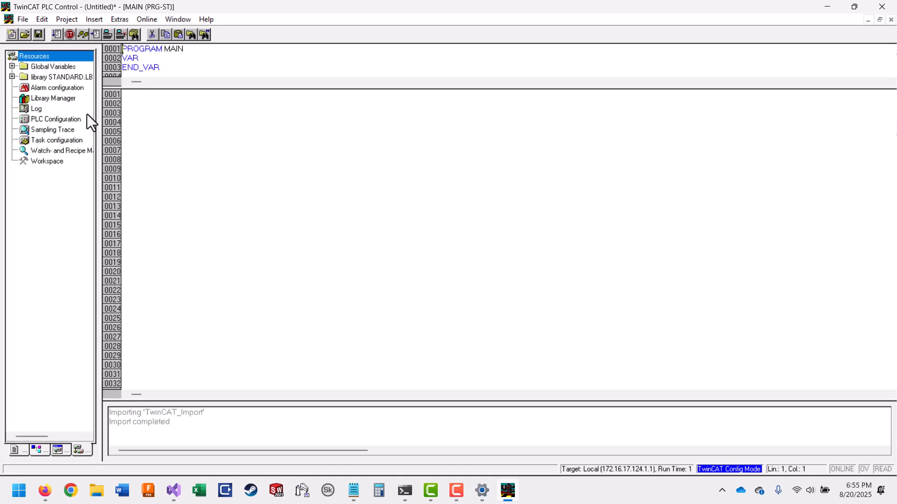
{"action": "double_click", "coordinate": [25, 66]}
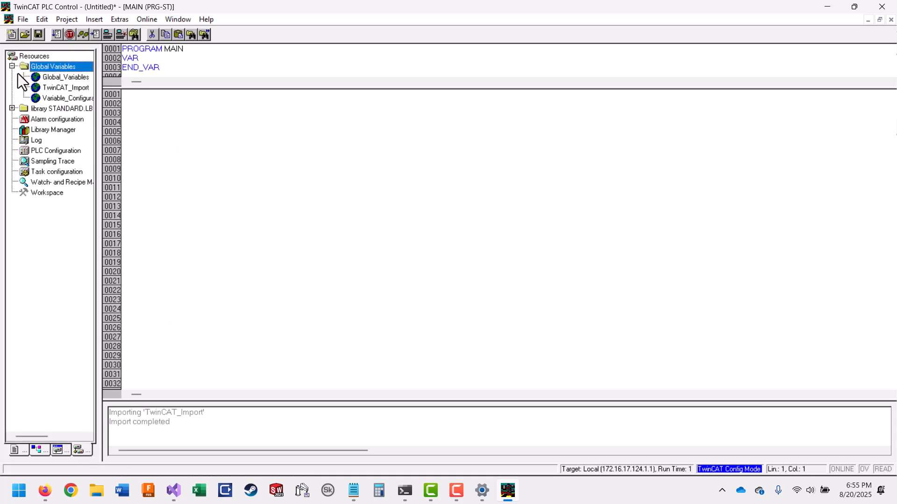
{"action": "double_click", "coordinate": [77, 89]}
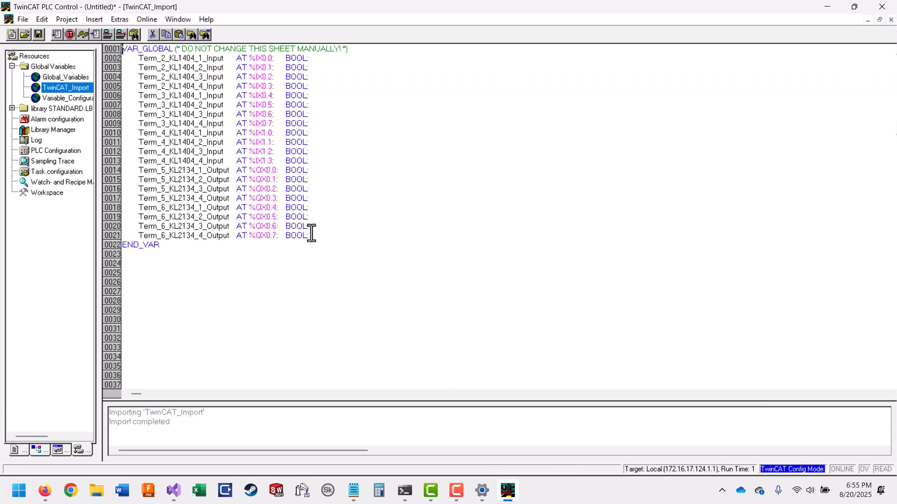
{"action": "left_click_drag", "start_coordinate": [315, 241], "coordinate": [115, 57]}
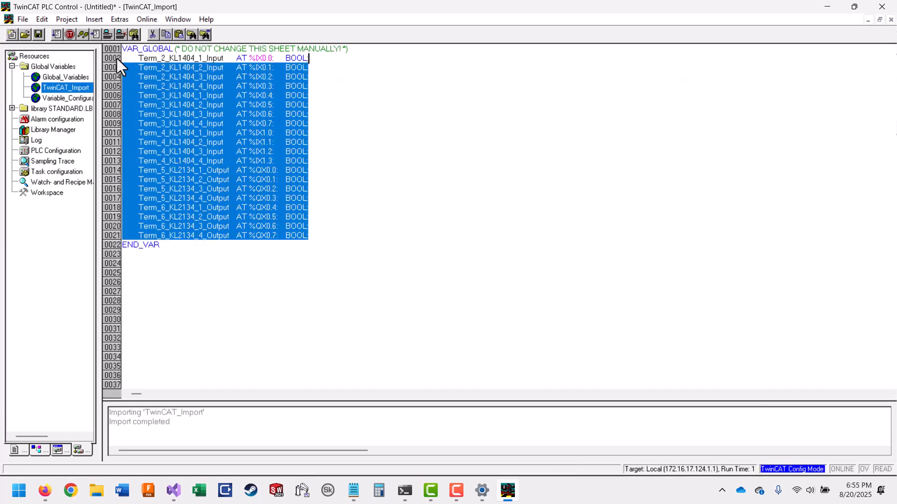
{"action": "left_click", "coordinate": [336, 118]}
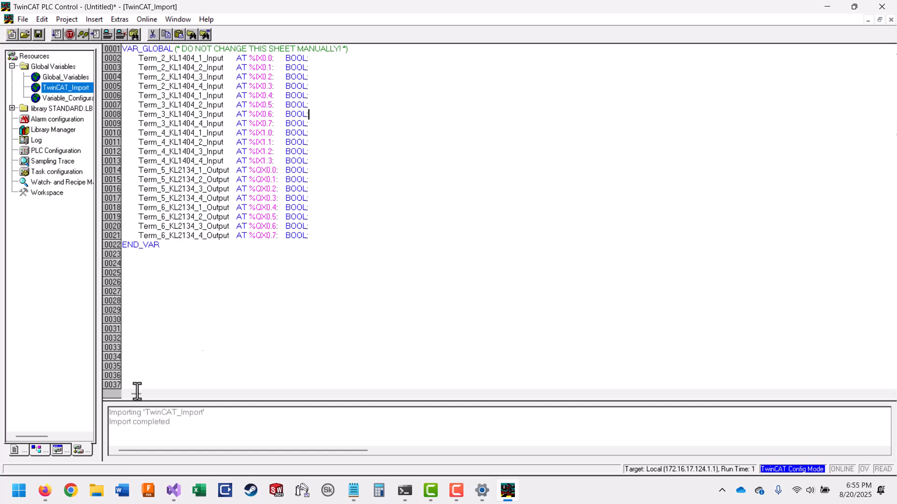
- Open the Global_Variables list and start a new line inside its VAR_GLOBAL block
{"action": "left_click", "coordinate": [15, 450]}
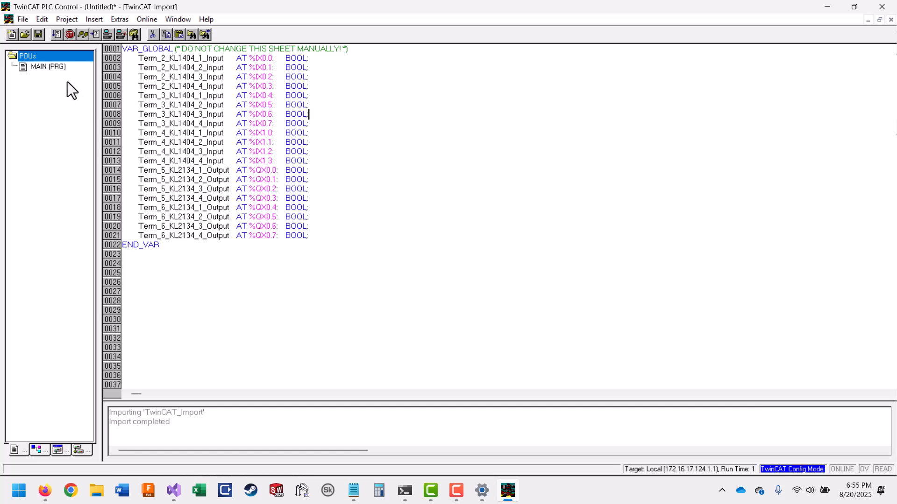
{"action": "double_click", "coordinate": [57, 66]}
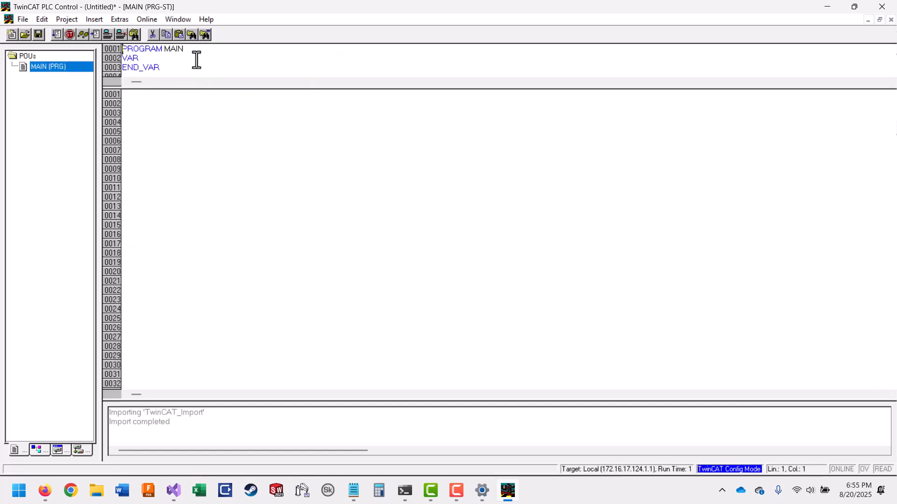
{"action": "left_click", "coordinate": [77, 449]}
{"action": "double_click", "coordinate": [72, 76]}
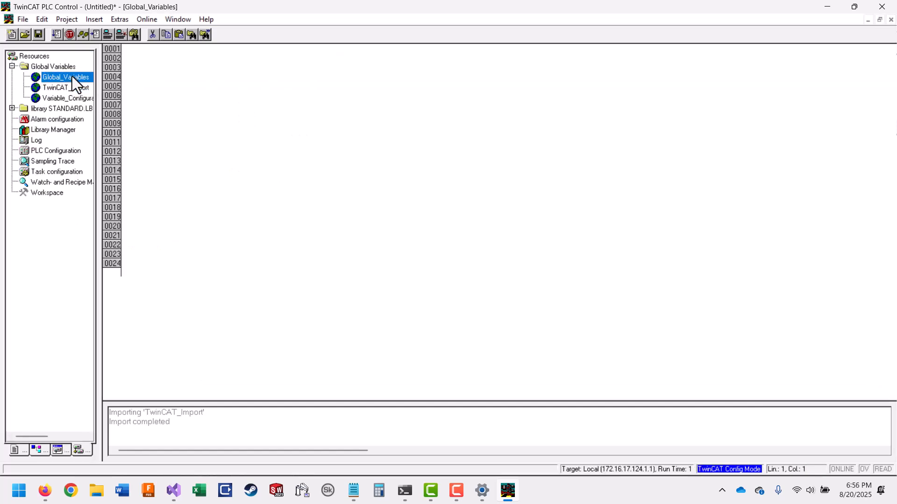
{"action": "left_click", "coordinate": [194, 53]}
{"action": "key", "text": "Return"}
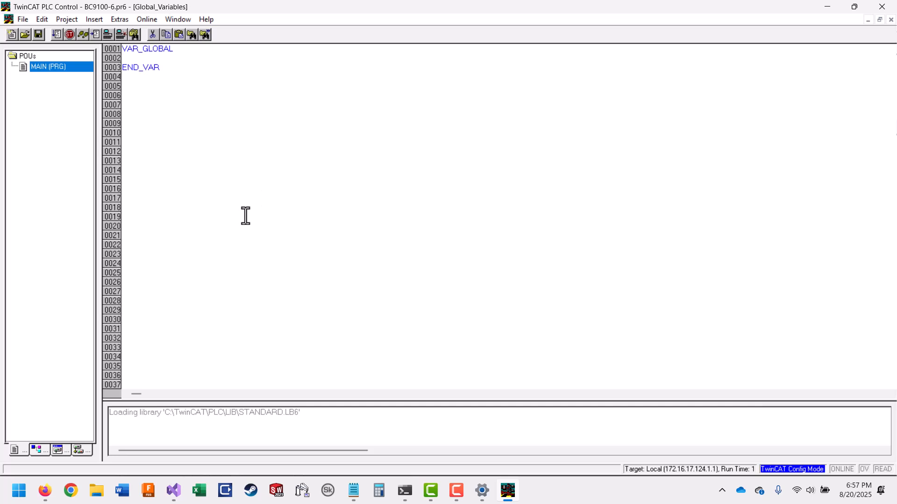
- Copy the commented declaration MbOut AT %QB128 : ARRAY[0..15] OF BYTE from the Notepad notes into the VAR_GLOBAL block
{"action": "left_click", "coordinate": [348, 492]}
{"action": "scroll", "coordinate": [362, 308], "scroll_direction": "up", "scroll_amount": 1}
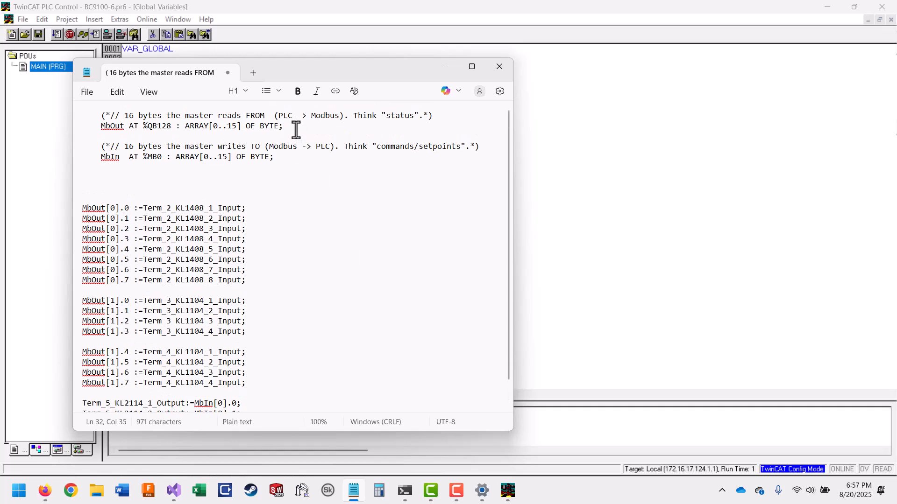
{"action": "left_click_drag", "start_coordinate": [283, 126], "coordinate": [97, 118]}
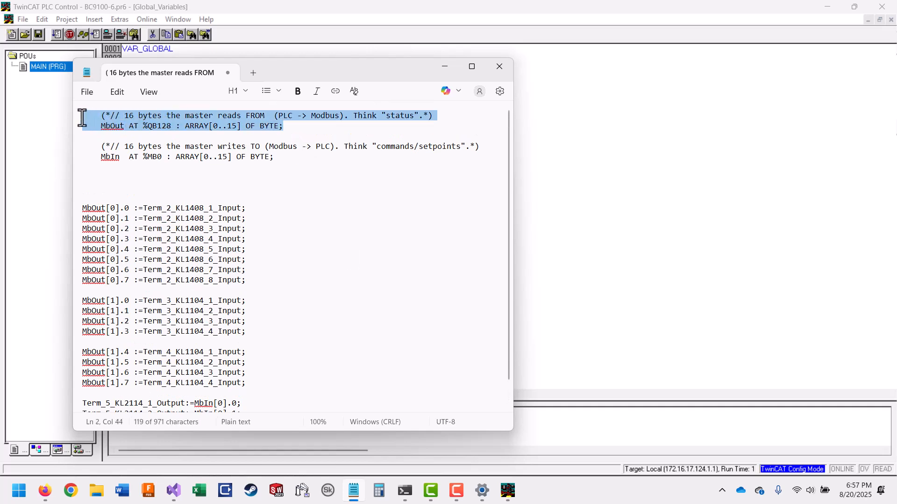
{"action": "left_click", "coordinate": [527, 125]}
{"action": "left_click", "coordinate": [218, 48]}
{"action": "key", "text": "Return"}
{"action": "type", "text": "(*// 16 bytes the master reads FROM (PLC-> Modbus). Think \"status\".*) MbOut AT %QB128 : ARRAY[0..15] OF BYTE;"}
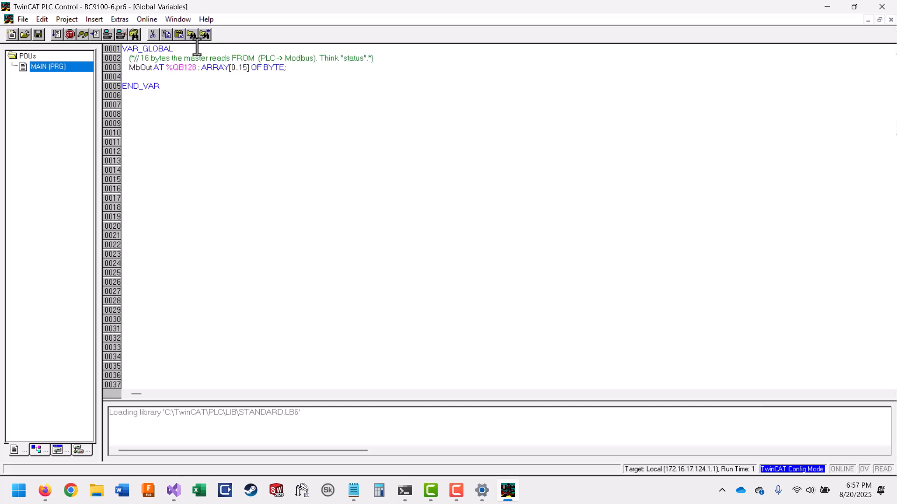
{"action": "left_click_drag", "start_coordinate": [166, 67], "coordinate": [196, 69]}
{"action": "left_click_drag", "start_coordinate": [259, 59], "coordinate": [276, 59]}
{"action": "double_click", "coordinate": [295, 58]}
- Copy the commented MbIn AT %MB0 : ARRAY[0..15] OF BYTE declaration from Notepad below MbOut in VAR_GLOBAL and save the project
{"action": "left_click", "coordinate": [303, 70]}
{"action": "key", "text": "Return"}
{"action": "key", "text": "Return"}
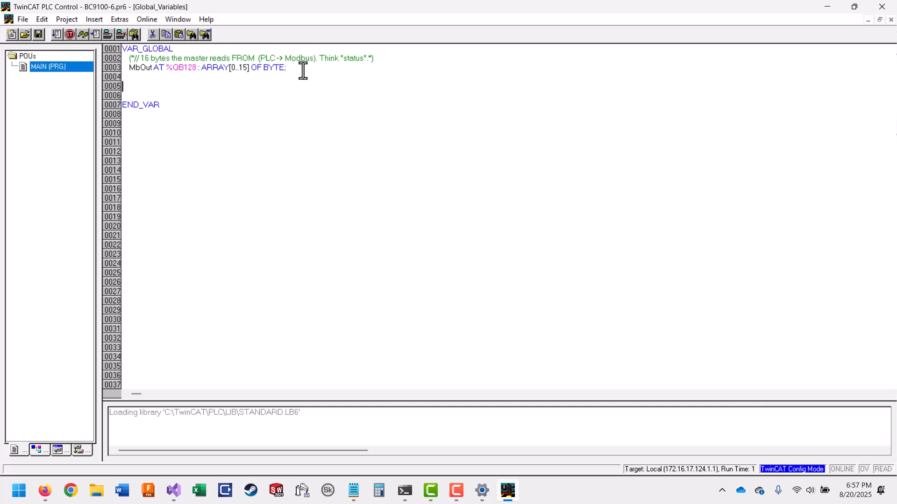
{"action": "left_click", "coordinate": [353, 491]}
{"action": "left_click_drag", "start_coordinate": [284, 161], "coordinate": [65, 145]}
{"action": "key", "text": "ctrl+c"}
{"action": "left_click", "coordinate": [615, 144]}
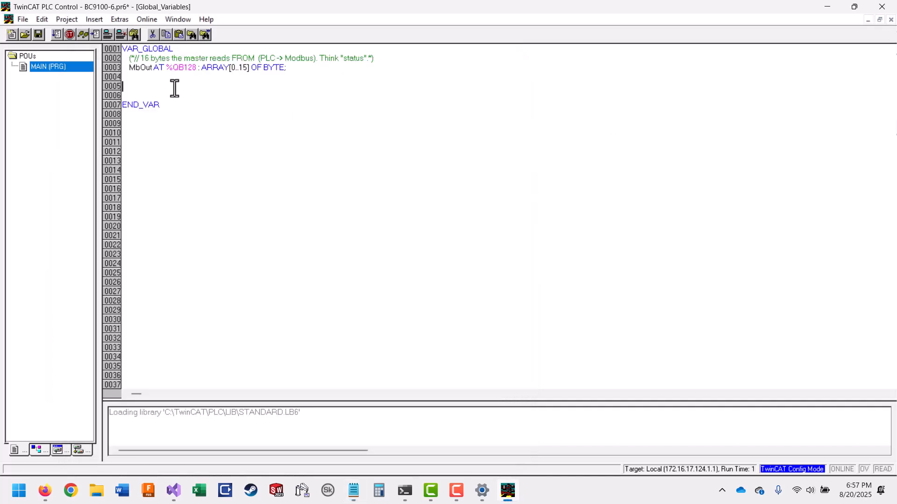
{"action": "key", "text": "ctrl+v"}
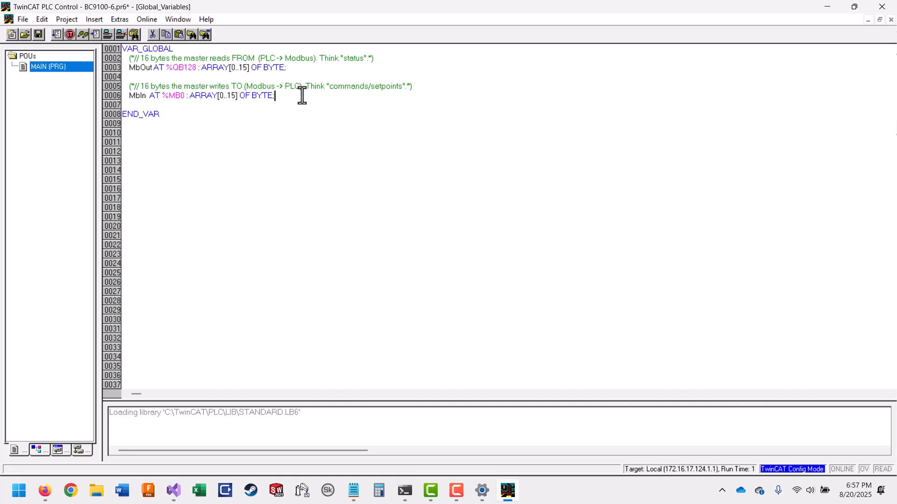
{"action": "key", "text": "ctrl+s"}
- Open the MAIN program and review the MbOut and MbIn mapping assignments in the Notepad notes
{"action": "double_click", "coordinate": [58, 70]}
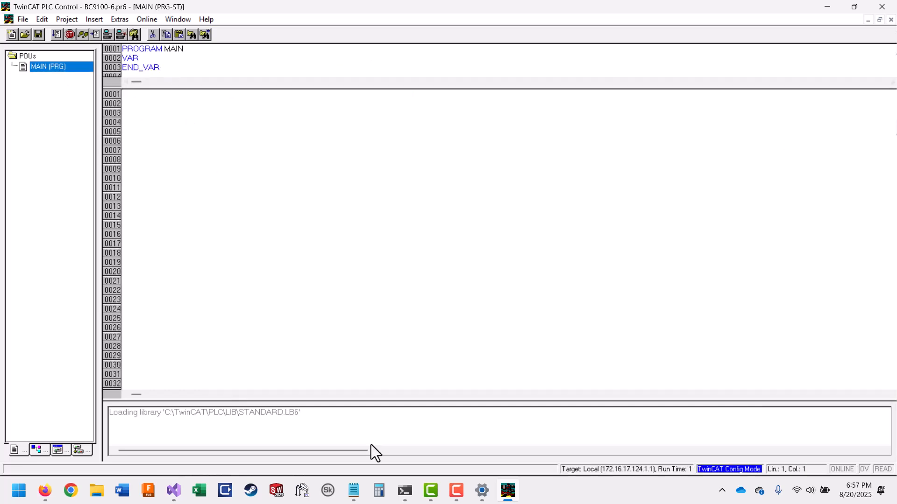
{"action": "mouse_move", "coordinate": [355, 493]}
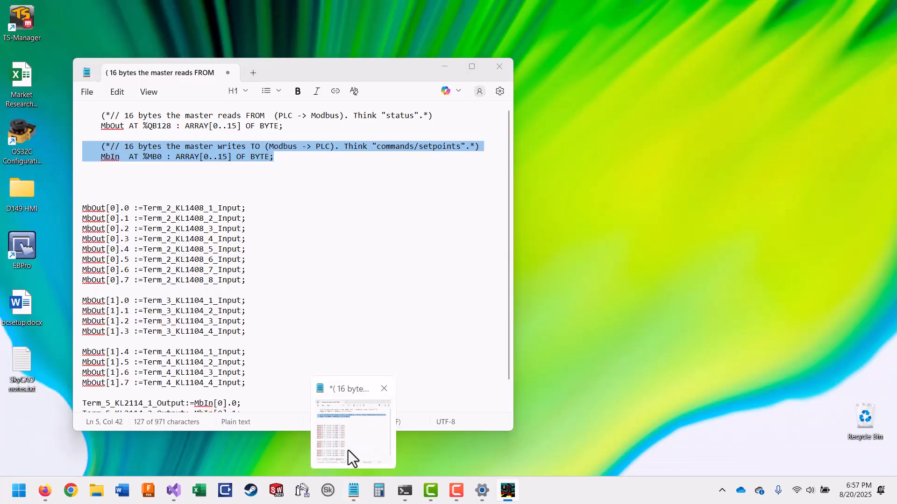
{"action": "left_click", "coordinate": [349, 451]}
{"action": "left_click_drag", "start_coordinate": [298, 70], "coordinate": [580, 96]}
{"action": "scroll", "coordinate": [584, 262], "scroll_direction": "down", "scroll_amount": 1}
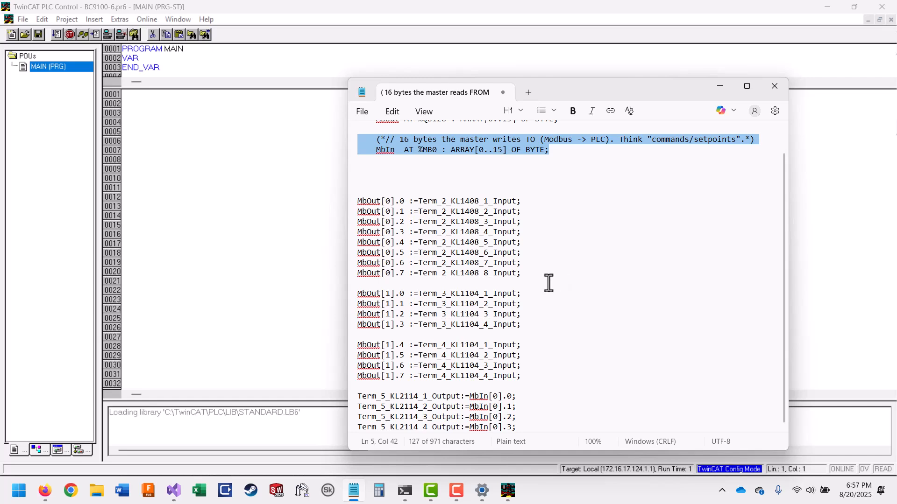
- Begin the first statement of MAIN with "MbOut[0].0 :="
{"action": "left_click", "coordinate": [257, 141]}
{"action": "type", "text": "MbO"}
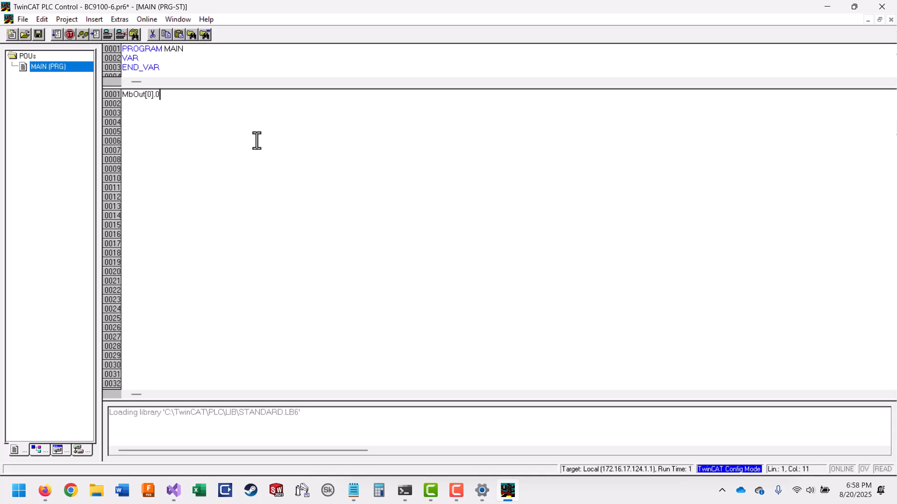
{"action": "type", "text": "ut[0].0 "}
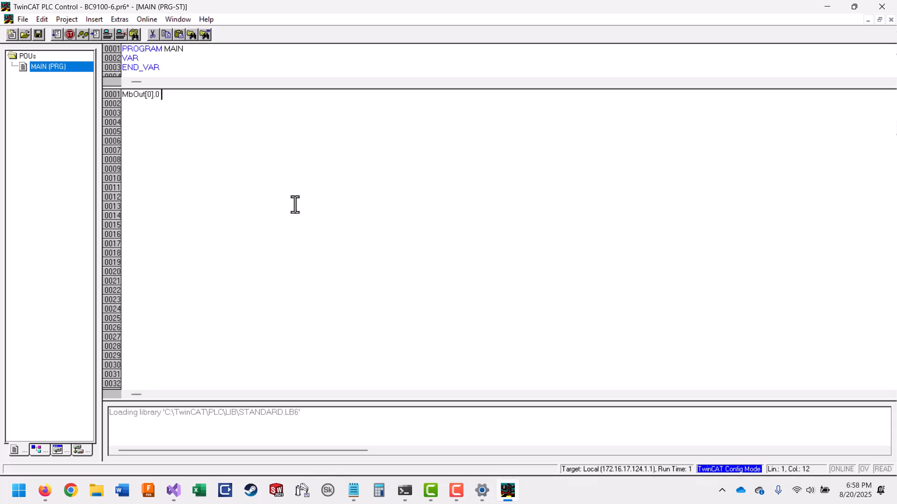
{"action": "type", "text": ":="}
{"action": "key", "text": "BackSpace"}
- Complete the MbOut[0].0 assignment in MAIN with Term_2_KL1404_1_Input copied from the TwinCAT_Import list, ending it with a semicolon
{"action": "left_click", "coordinate": [81, 450]}
{"action": "double_click", "coordinate": [68, 76]}
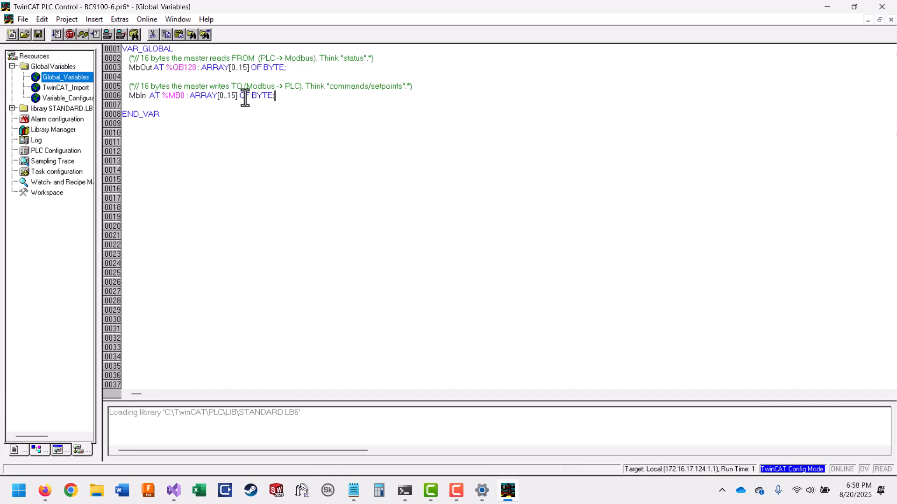
{"action": "double_click", "coordinate": [71, 88]}
{"action": "double_click", "coordinate": [193, 57]}
{"action": "key", "text": "ctrl+c"}
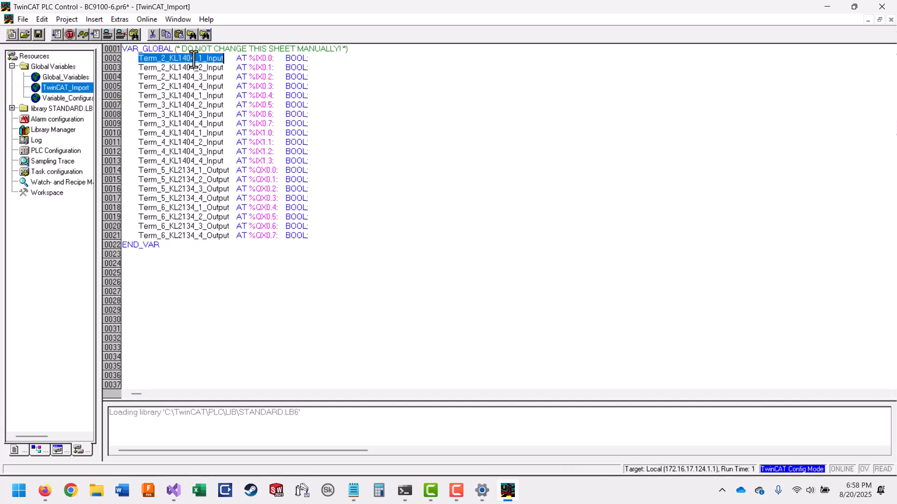
{"action": "left_click", "coordinate": [13, 451]}
{"action": "double_click", "coordinate": [65, 68]}
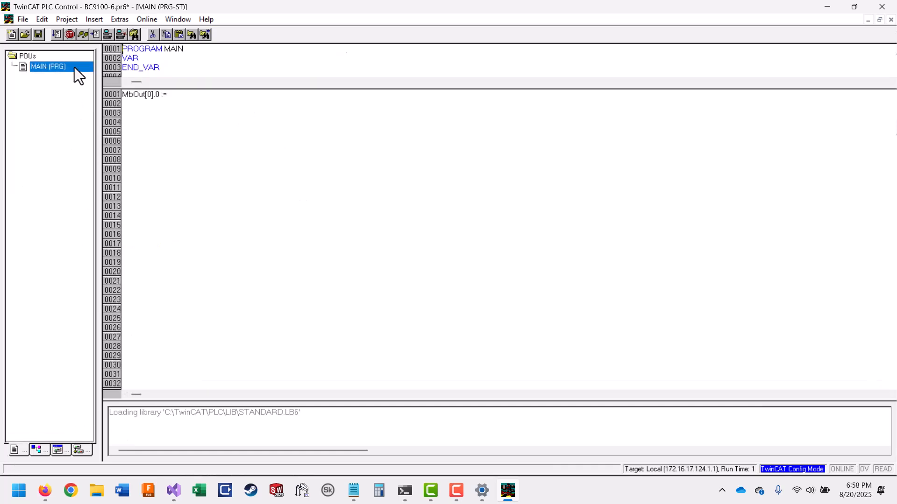
{"action": "left_click", "coordinate": [187, 97]}
{"action": "key", "text": "ctrl+v"}
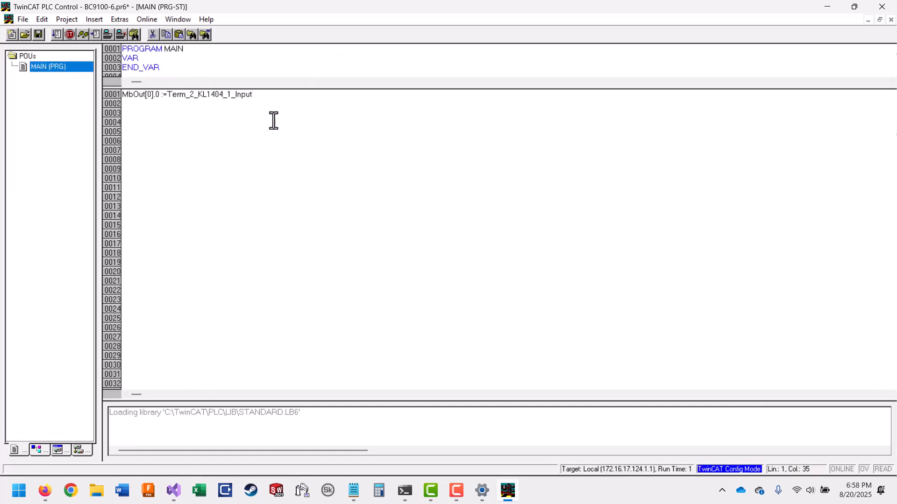
{"action": "left_click", "coordinate": [167, 94]}
{"action": "left_click", "coordinate": [268, 96]}
{"action": "type", "text": ";"}
- Duplicate the MbOut[0].0 assignment line in MAIN until there are seven identical lines
{"action": "left_click_drag", "start_coordinate": [267, 97], "coordinate": [122, 83]}
{"action": "key", "text": "ctrl+c"}
{"action": "left_click", "coordinate": [277, 102]}
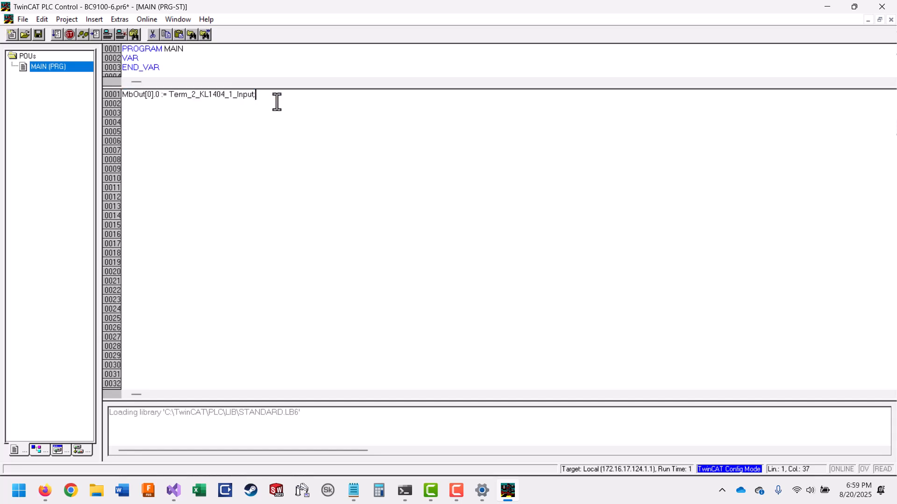
{"action": "key", "text": "Return"}
{"action": "key", "text": "ctrl+v"}
{"action": "key", "text": "ctrl+v"}
{"action": "key", "text": "ctrl+v"}
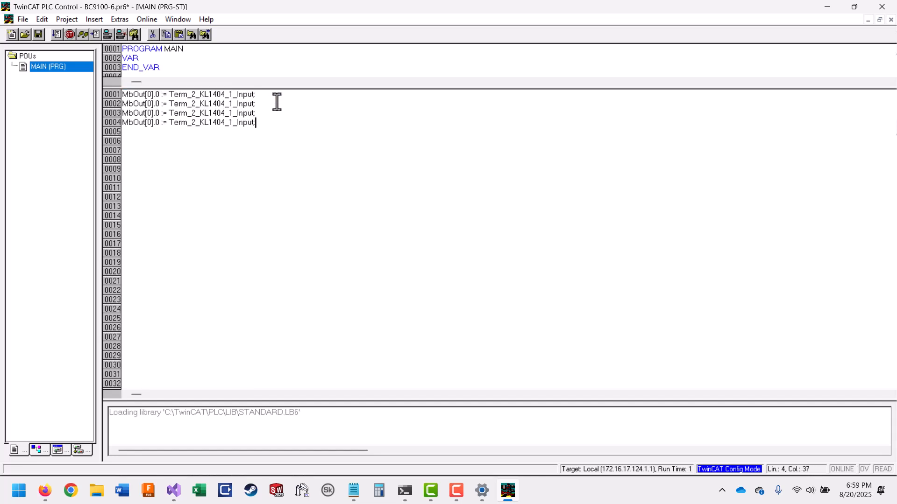
{"action": "key", "text": "ctrl+v"}
{"action": "key", "text": "ctrl+v"}
{"action": "key", "text": "ctrl+v"}
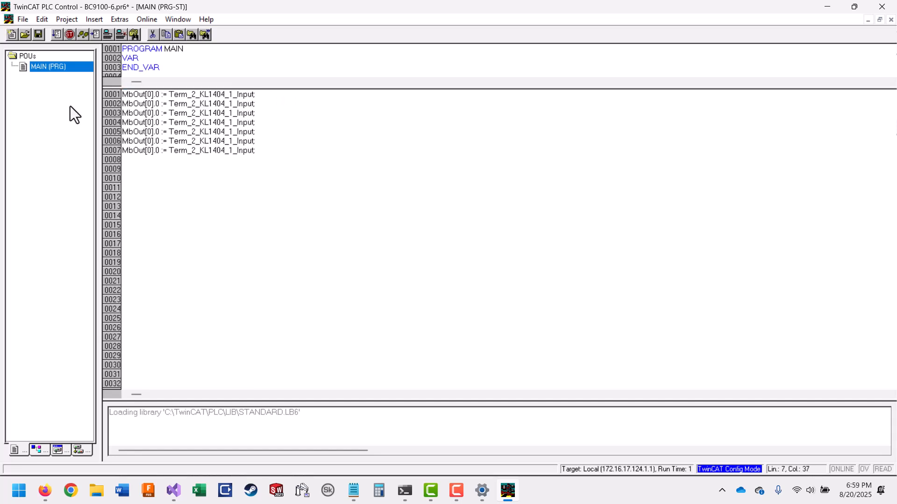
- Renumber the bit indices of the duplicated lines in MAIN as MbOut[0].1 through MbOut[0].6
{"action": "left_click", "coordinate": [160, 106]}
{"action": "key", "text": "Down"}
{"action": "key", "text": "BackSpace"}
{"action": "type", "text": "4"}
{"action": "type", "text": "6"}
- Add an eighth assignment line to MAIN by copying the last one and set its target to MbOut[0].7
{"action": "left_click_drag", "start_coordinate": [265, 151], "coordinate": [269, 145]}
{"action": "key", "text": "ctrl+c"}
{"action": "left_click", "coordinate": [266, 152]}
{"action": "key", "text": "ctrl+v"}
{"action": "left_click", "coordinate": [156, 161]}
{"action": "key", "text": "Delete"}
{"action": "type", "text": "7"}
- Set the KL1404 channel numbers to 2, 3, 4 for MbOut[0].1 to .3 and 1, 2, 3, 4 for MbOut[0].4 to .7
{"action": "left_click", "coordinate": [234, 105]}
{"action": "key", "text": "BackSpace"}
{"action": "type", "text": "2"}
{"action": "key", "text": "Down"}
{"action": "key", "text": "Down"}
{"action": "key", "text": "BackSpace"}
{"action": "type", "text": "4"}
{"action": "key", "text": "Down"}
{"action": "key", "text": "Down"}
{"action": "key", "text": "BackSpace"}
{"action": "type", "text": "2"}
{"action": "key", "text": "Down"}
{"action": "key", "text": "BackSpace"}
{"action": "type", "text": "3"}
{"action": "key", "text": "Down"}
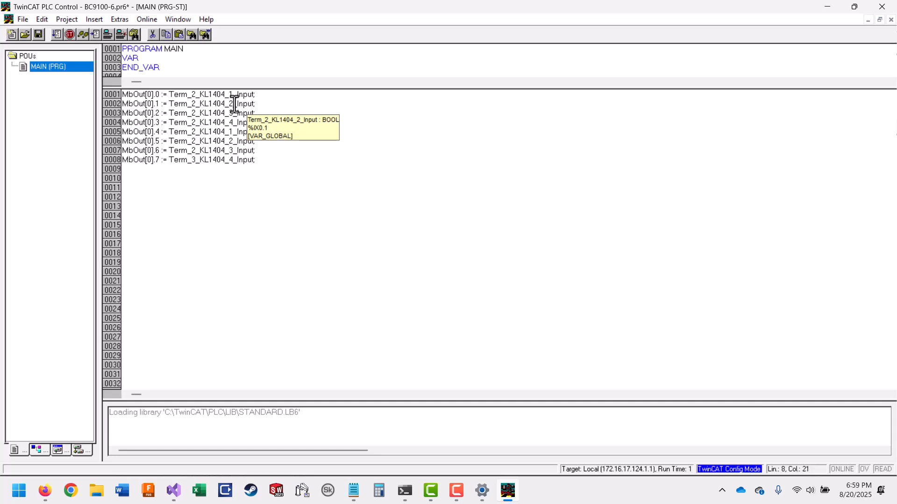
- Change the input variables assigned to MbOut[0].4 through MbOut[0].7 to terminal Term_3
{"action": "key", "text": "BackSpace"}
{"action": "type", "text": "3"}
{"action": "key", "text": "Up"}
{"action": "key", "text": "BackSpace"}
{"action": "type", "text": "3"}
{"action": "key", "text": "Up"}
{"action": "double_click", "coordinate": [230, 131]}
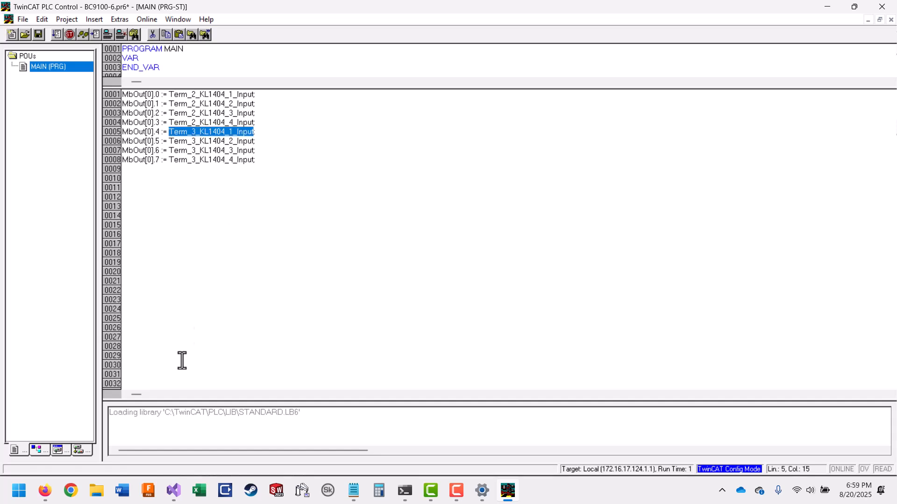
- Check the remaining KL1404 input names after Term_2 and Term_3 in the TwinCAT_Import variable list
{"action": "left_click", "coordinate": [82, 450]}
{"action": "double_click", "coordinate": [77, 88]}
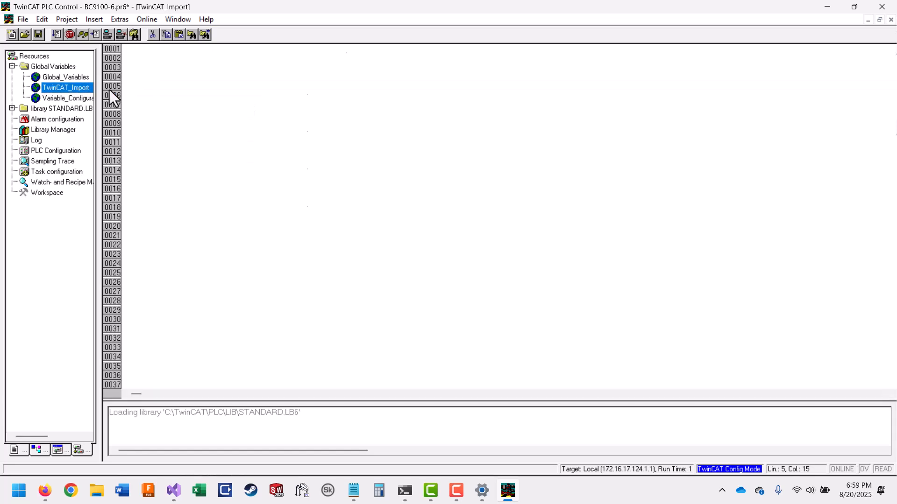
{"action": "double_click", "coordinate": [184, 87]}
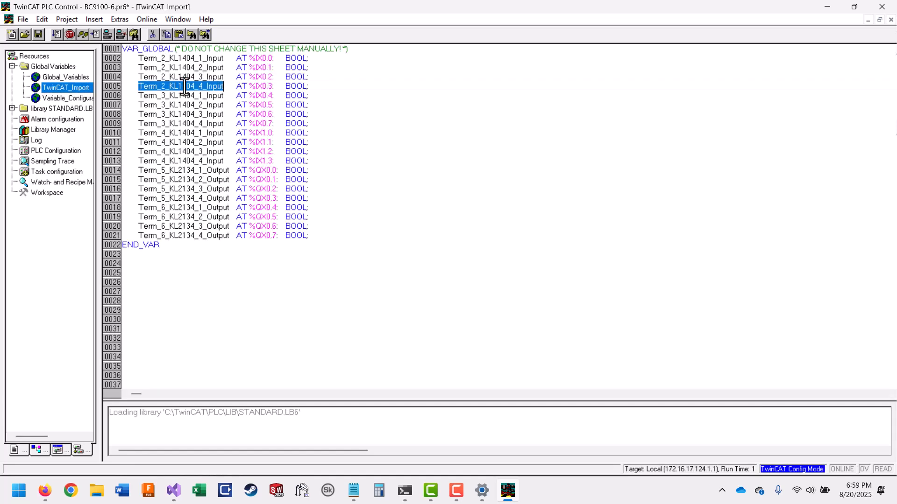
{"action": "double_click", "coordinate": [185, 134]}
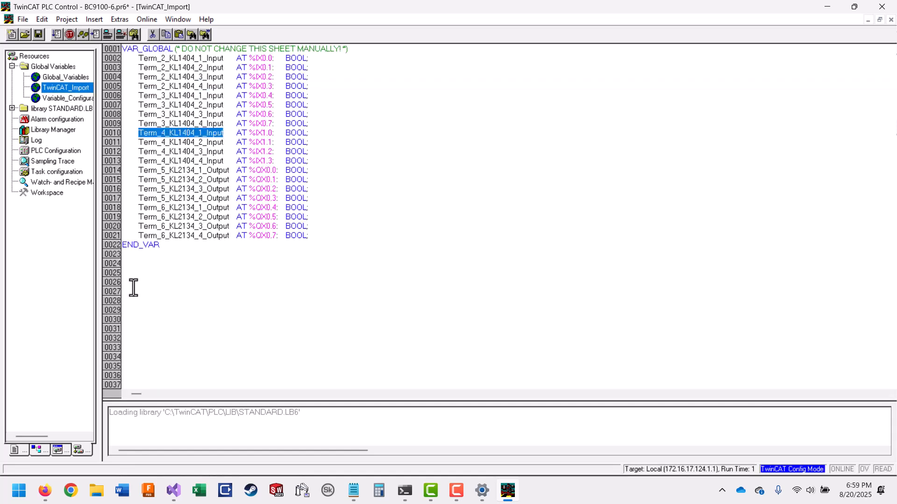
- Return to MAIN and paste a copy of the four Term_2 assignment lines as a separate block below the MbOut[0] block
{"action": "left_click", "coordinate": [18, 450]}
{"action": "double_click", "coordinate": [55, 66]}
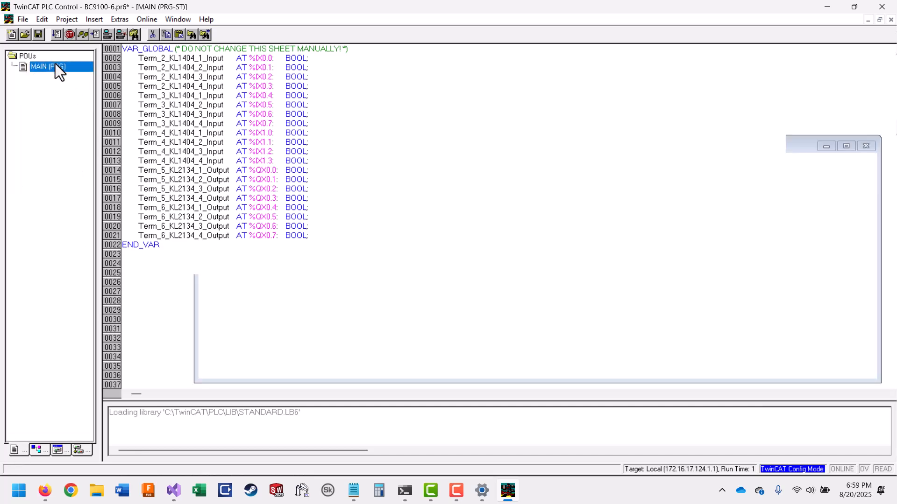
{"action": "left_click_drag", "start_coordinate": [255, 122], "coordinate": [157, 93]}
{"action": "key", "text": "ctrl+c"}
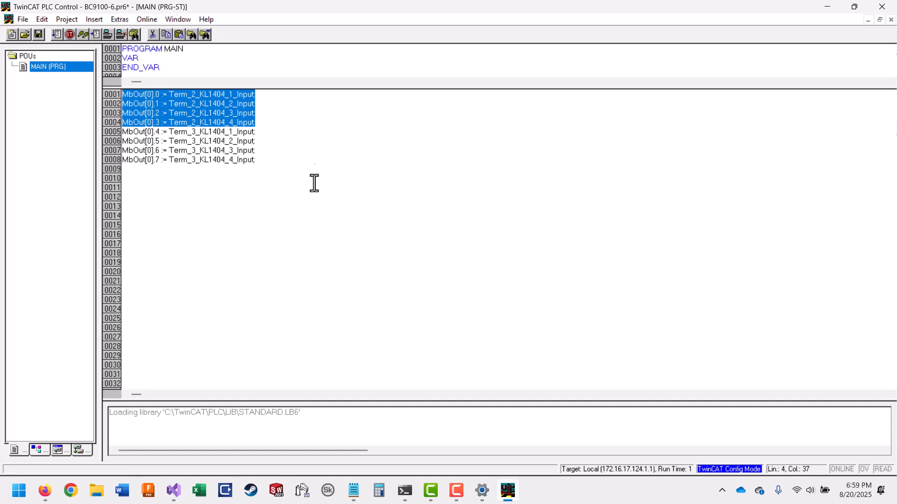
{"action": "left_click", "coordinate": [312, 178]}
{"action": "key", "text": "ctrl+v"}
- Change the array index in the four pasted lines so they assign to MbOut[1].0 through MbOut[1].3
{"action": "left_click", "coordinate": [152, 178]}
{"action": "type", "text": "1"}
{"action": "key", "text": "Down"}
{"action": "key", "text": "BackSpace"}
{"action": "type", "text": "1"}
{"action": "key", "text": "Down"}
{"action": "key", "text": "BackSpace"}
{"action": "type", "text": "1"}
{"action": "key", "text": "Down"}
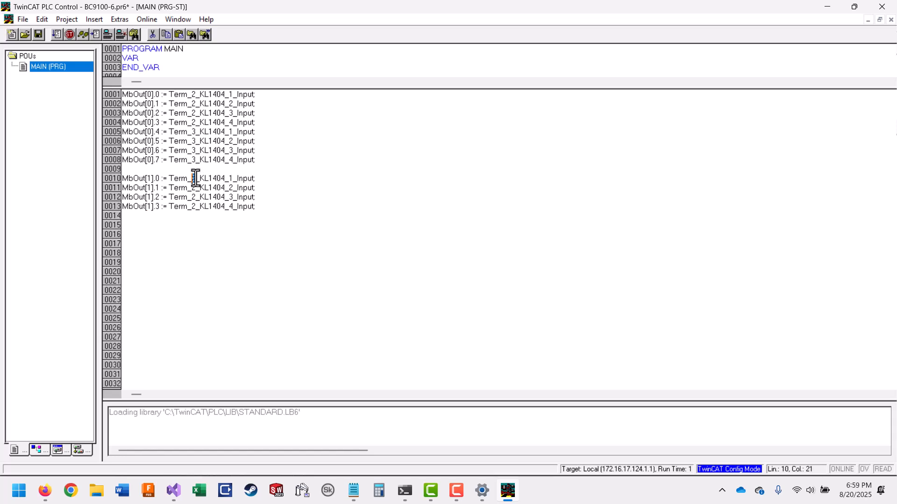
- Change the input variables in the MbOut[1] block to terminal Term_4, leaving the cursor below the block
{"action": "key", "text": "Down"}
{"action": "key", "text": "BackSpace"}
{"action": "type", "text": "4"}
{"action": "key", "text": "Down"}
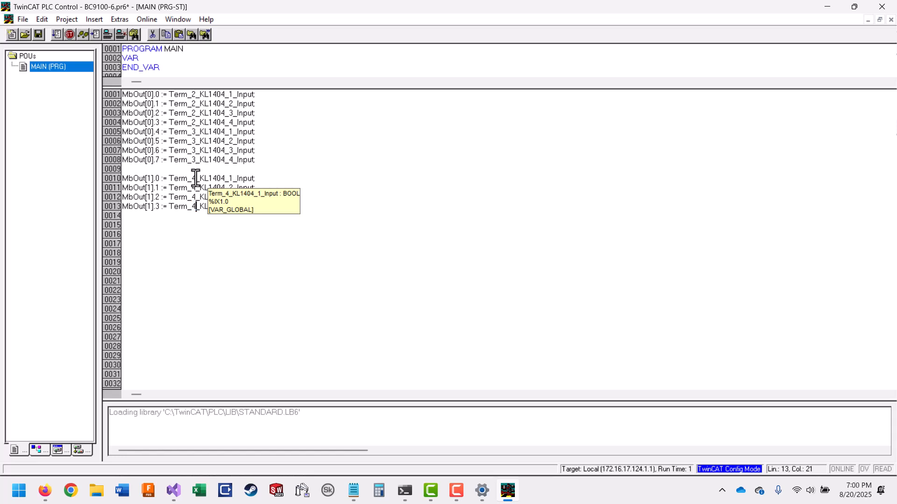
{"action": "left_click", "coordinate": [327, 211]}
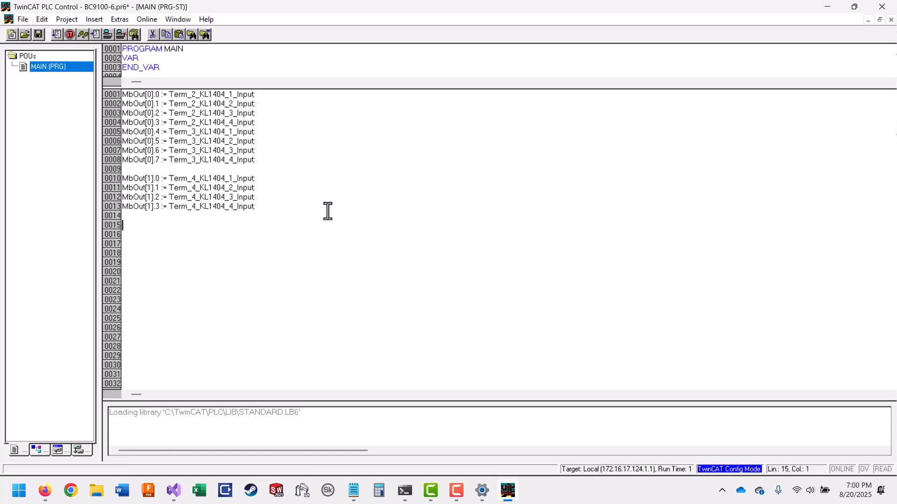
- Copy Term_5_KL2134_1_Output from the TwinCAT_Import list and paste it on a new line below the MbOut[1] block in MAIN
{"action": "left_click", "coordinate": [82, 450]}
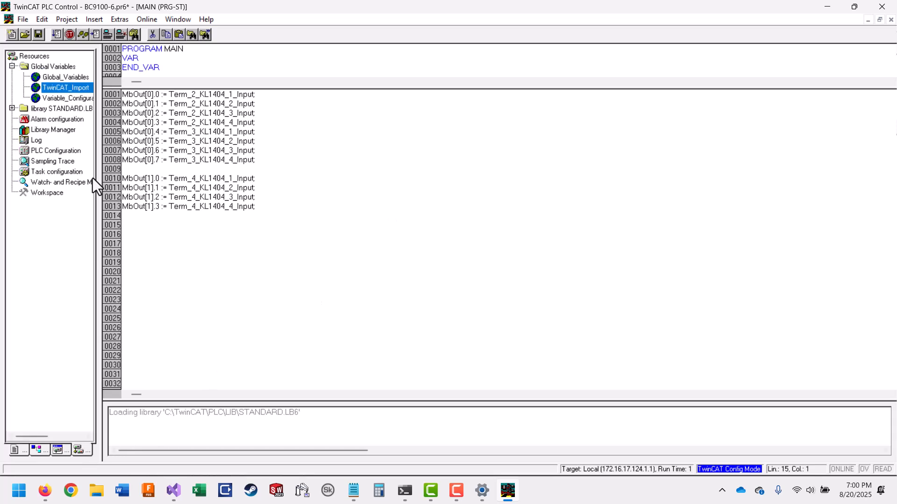
{"action": "double_click", "coordinate": [77, 88]}
{"action": "double_click", "coordinate": [206, 133]}
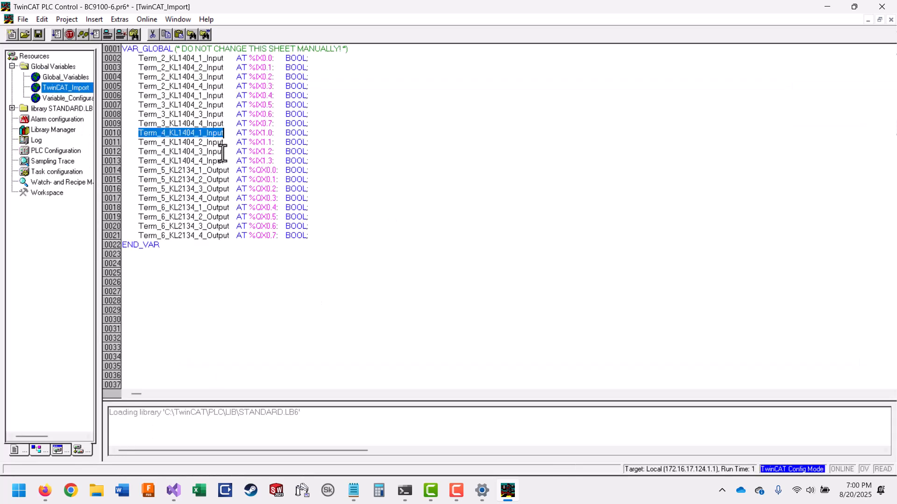
{"action": "left_click", "coordinate": [216, 169]}
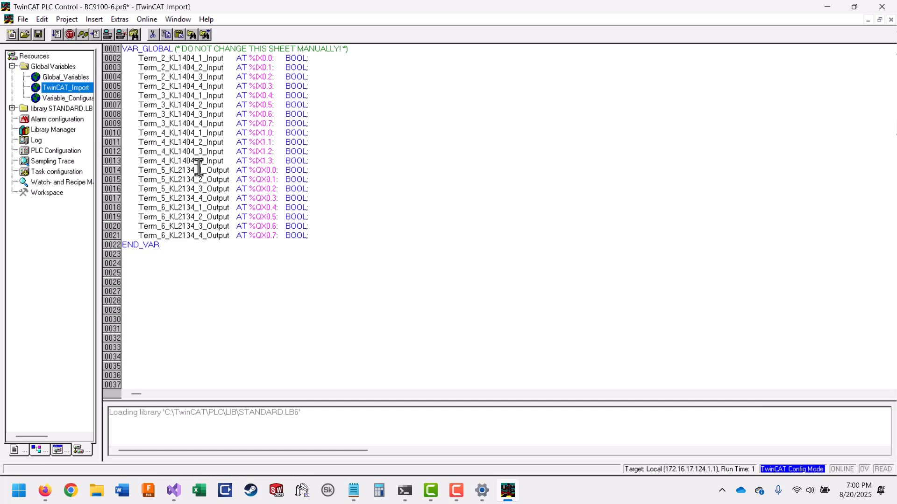
{"action": "double_click", "coordinate": [199, 170]}
{"action": "left_click", "coordinate": [23, 449]}
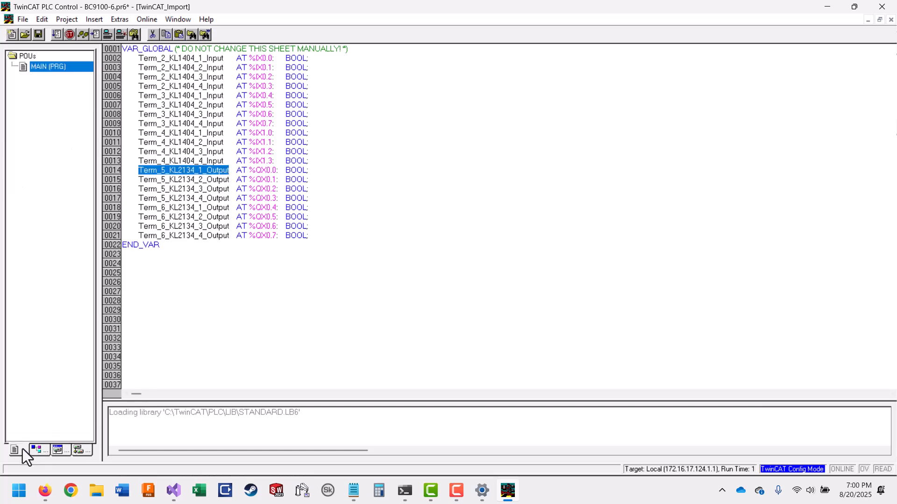
{"action": "double_click", "coordinate": [69, 71]}
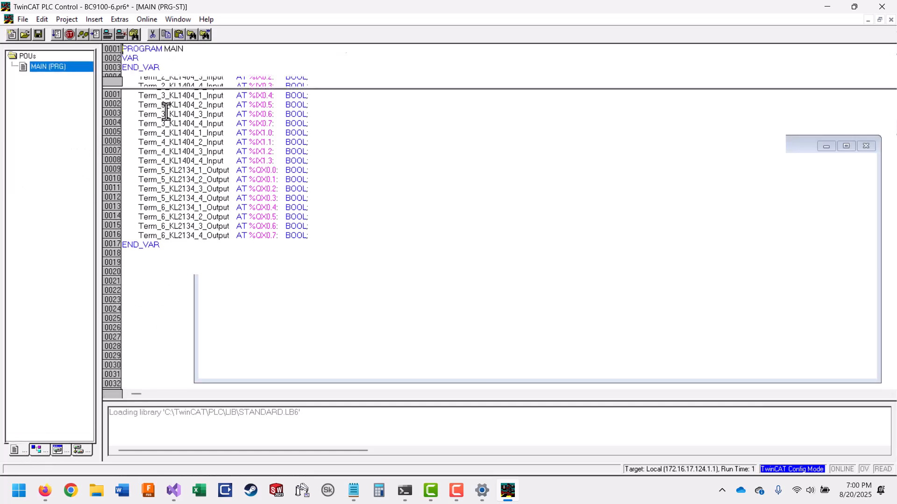
{"action": "key", "text": "Return"}
{"action": "key", "text": "Return"}
{"action": "key", "text": "ctrl+v"}
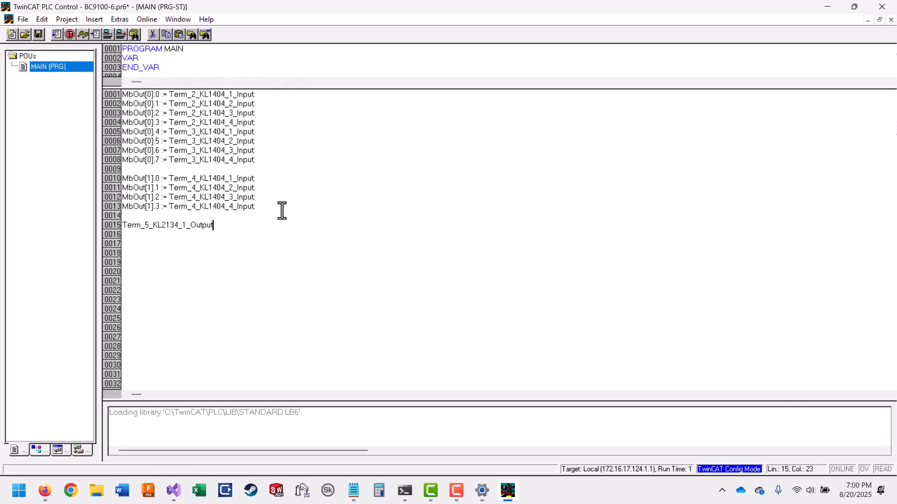
- Complete the Term_5_KL2134_1_Output statement with ":= MbIn[0].0;"
{"action": "type", "text": ":= MbIn"}
{"action": "key", "text": "BackSpace"}
{"action": "type", "text": "0"}
{"action": "left_click", "coordinate": [256, 225]}
{"action": "type", "text": ";"}
- Duplicate the Term_5_KL2134_1_Output assignment line until there are four identical lines
{"action": "key", "text": "shift+Home"}
{"action": "key", "text": "ctrl+c"}
{"action": "key", "text": "End"}
{"action": "key", "text": "Return"}
{"action": "key", "text": "ctrl+v"}
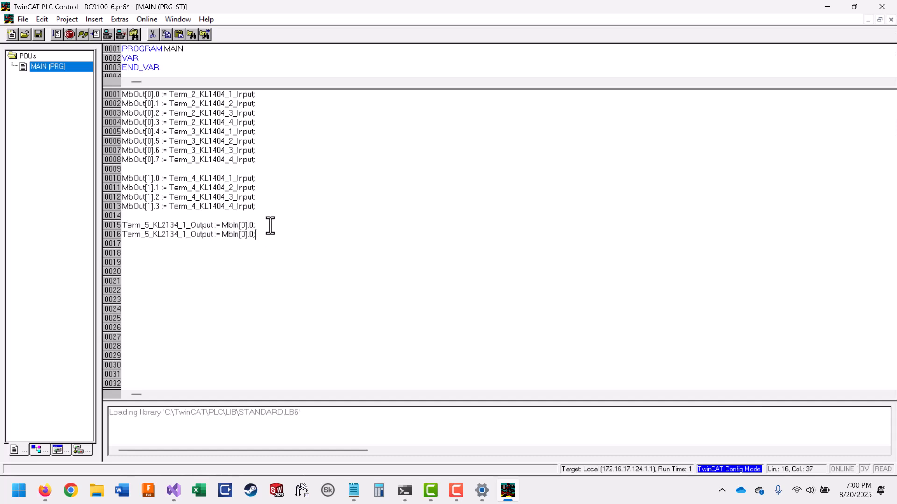
{"action": "key", "text": "Return"}
{"action": "key", "text": "ctrl+v"}
{"action": "key", "text": "Return"}
{"action": "key", "text": "ctrl+v"}
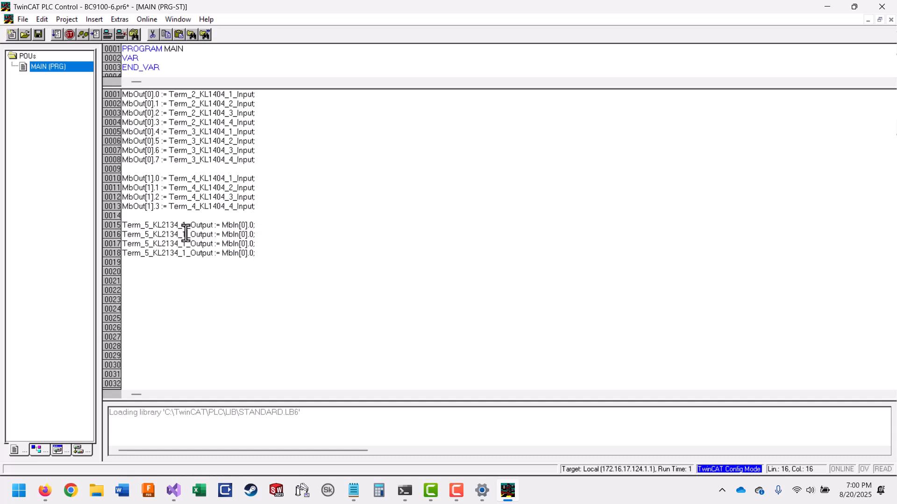
- Renumber the output channels in the three duplicated Term_5_KL2134 lines as 2, 3 and 4
{"action": "key", "text": "Down"}
{"action": "key", "text": "shift+Left"}
{"action": "type", "text": "3"}
{"action": "key", "text": "Down"}
{"action": "key", "text": "shift+Left"}
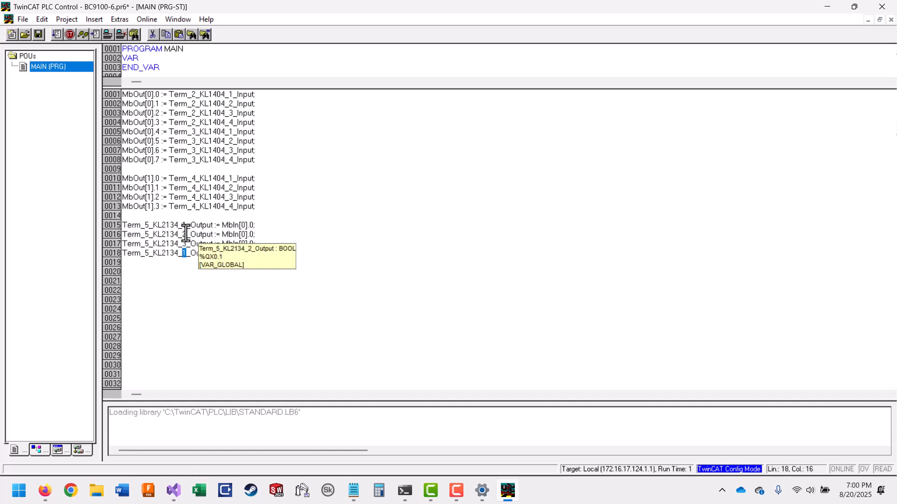
{"action": "type", "text": "4"}
- Set the source bits for Term_5_KL2134 outputs 2, 3 and 4 to MbIn[0].1, MbIn[0].2 and MbIn[0].3
{"action": "left_click", "coordinate": [255, 227]}
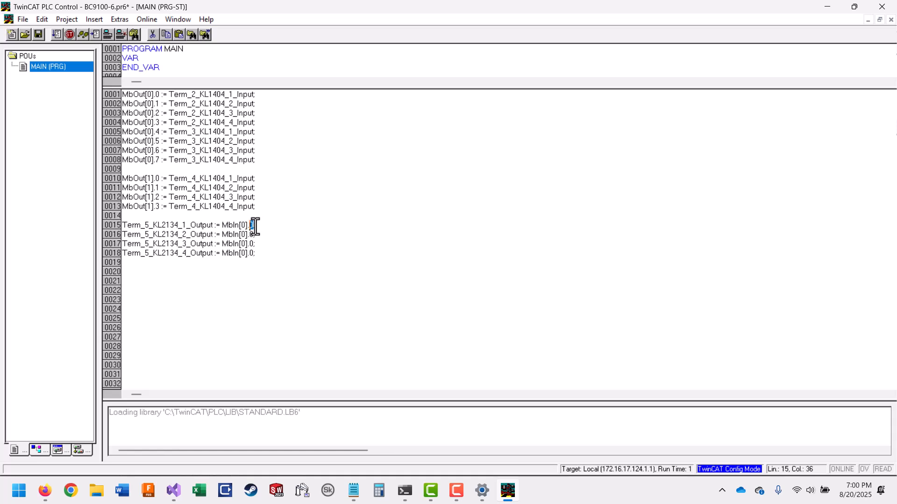
{"action": "key", "text": "Down"}
{"action": "type", "text": "2"}
{"action": "key", "text": "Down"}
{"action": "key", "text": "shift+Left"}
{"action": "type", "text": "3"}
- Copy the four Term_5_KL2134 output assignments and paste them as a second block below, separated by a blank line
{"action": "left_click_drag", "start_coordinate": [260, 254], "coordinate": [260, 217]}
{"action": "key", "text": "ctrl+c"}
{"action": "left_click", "coordinate": [271, 262]}
{"action": "key", "text": "ctrl+v"}
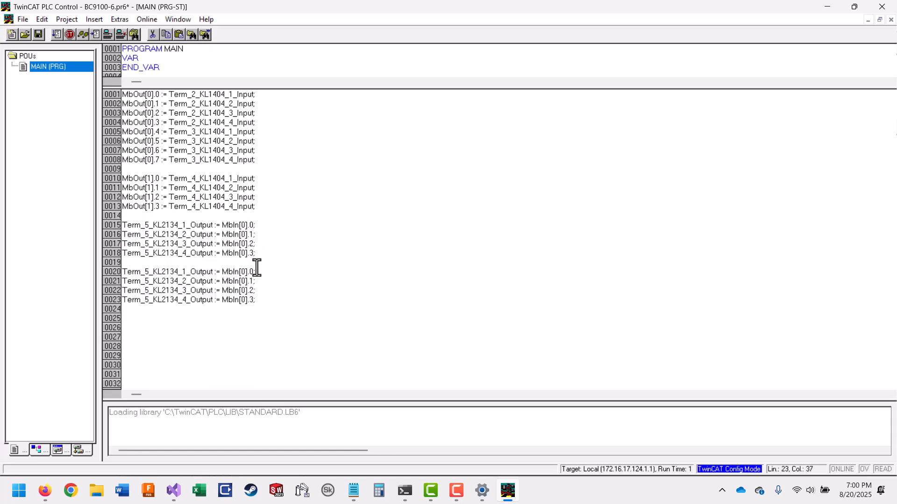
- Change the source bits in the second output block to MbIn[0].4 through MbIn[0].7
{"action": "left_click", "coordinate": [253, 273]}
{"action": "type", "text": "4"}
{"action": "key", "text": "Down"}
{"action": "key", "text": "shift+Left"}
{"action": "type", "text": "5"}
{"action": "key", "text": "Down"}
{"action": "key", "text": "shift+Left"}
{"action": "type", "text": "6"}
- Change the output variables in the second output block to terminal Term_6
{"action": "left_click", "coordinate": [149, 273]}
{"action": "key", "text": "BackSpace"}
{"action": "type", "text": "6"}
{"action": "key", "text": "Down"}
{"action": "key", "text": "BackSpace"}
{"action": "type", "text": "6"}
{"action": "key", "text": "Down"}
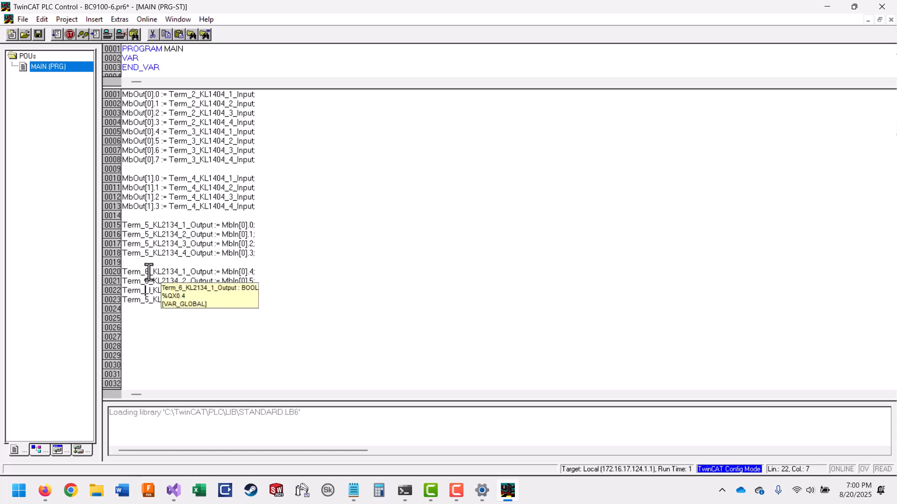
{"action": "left_click", "coordinate": [308, 299]}
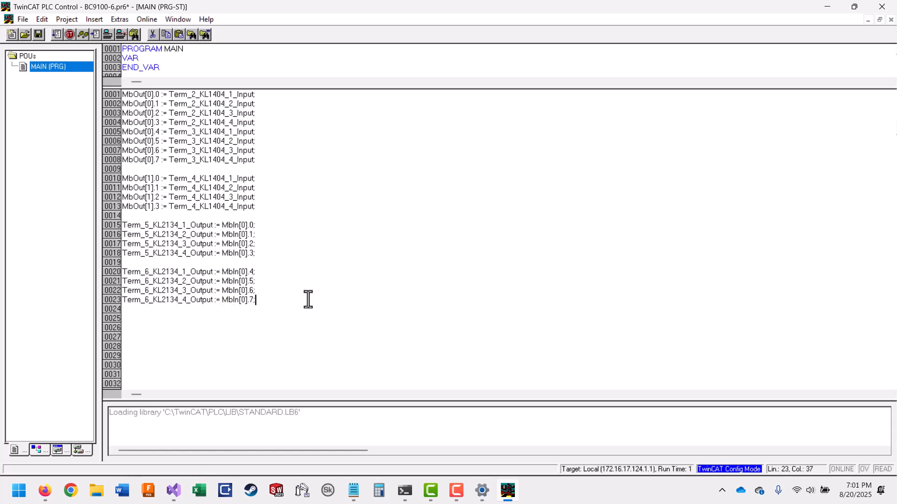
- Try to log in to the PLC with the local run-time as the target
{"action": "left_click", "coordinate": [106, 38]}
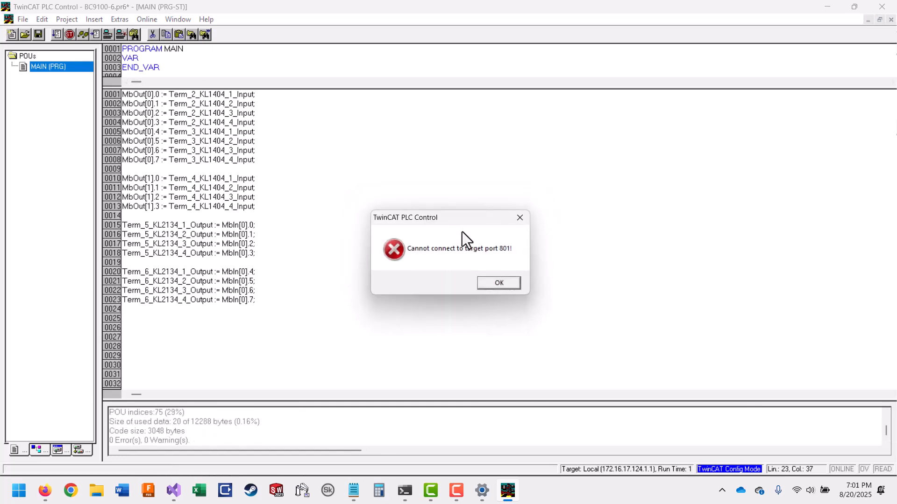
{"action": "left_click", "coordinate": [498, 283]}
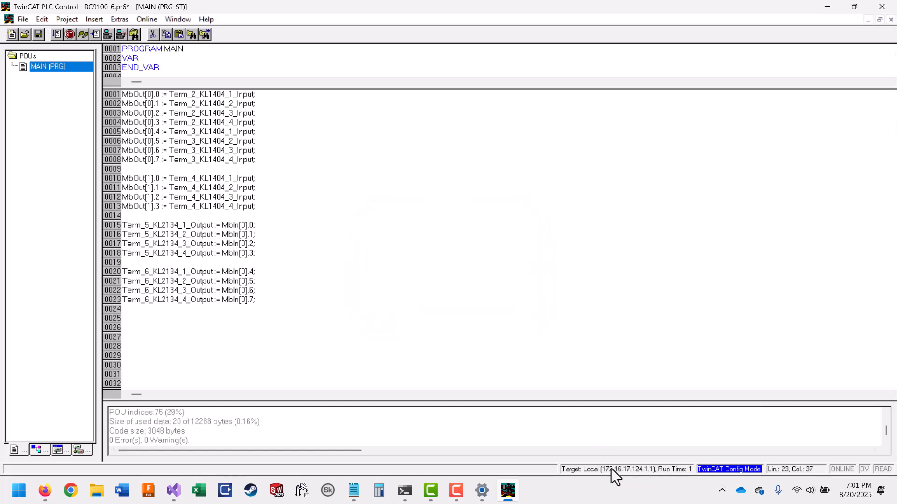
{"action": "left_click", "coordinate": [535, 278]}
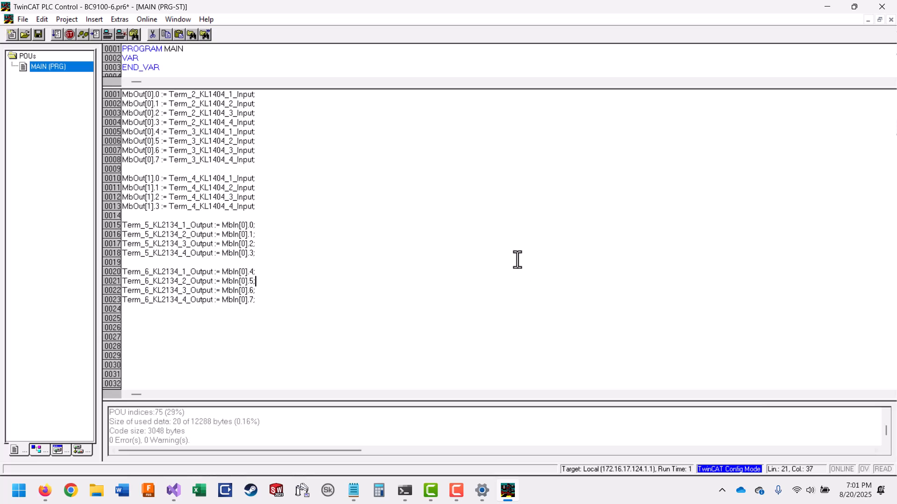
- Choose Run-Time 1 (Port 800) of BC91006 (172.16.17.6.1.1) as the target run-time system
{"action": "left_click", "coordinate": [150, 19]}
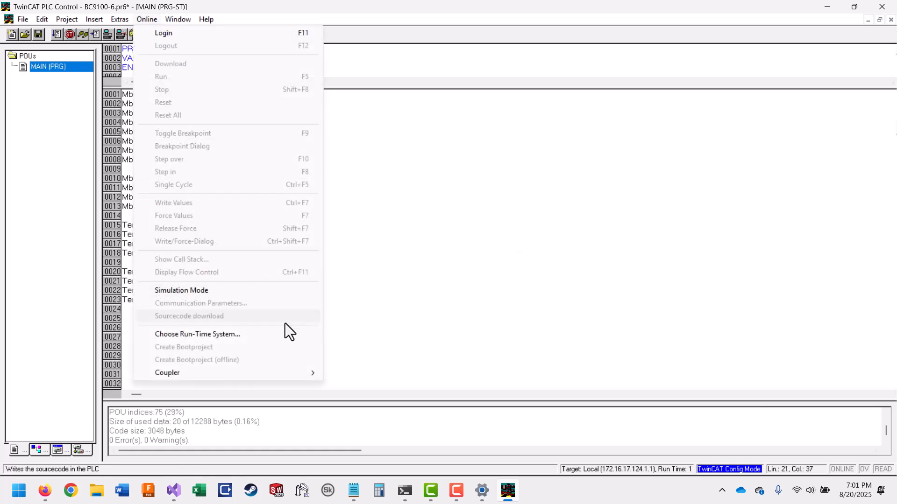
{"action": "left_click", "coordinate": [281, 335]}
{"action": "left_click", "coordinate": [383, 234]}
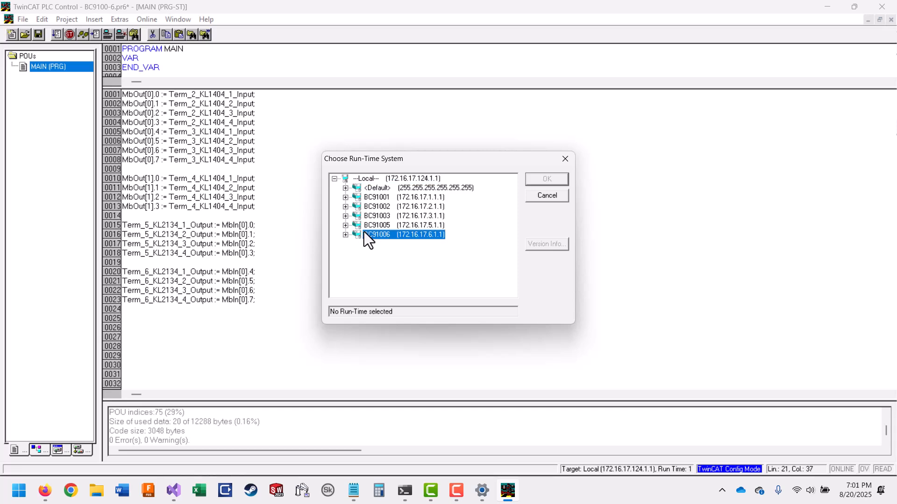
{"action": "left_click", "coordinate": [346, 234]}
{"action": "left_click", "coordinate": [393, 244]}
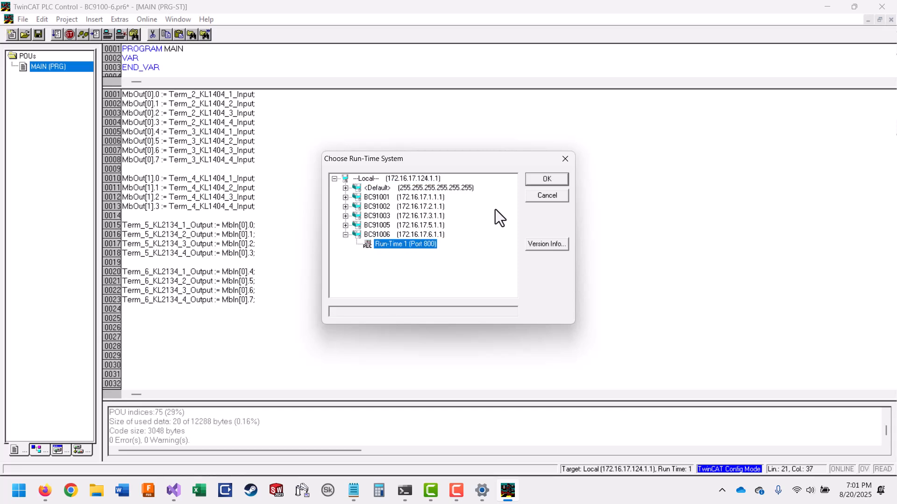
{"action": "left_click", "coordinate": [544, 182]}
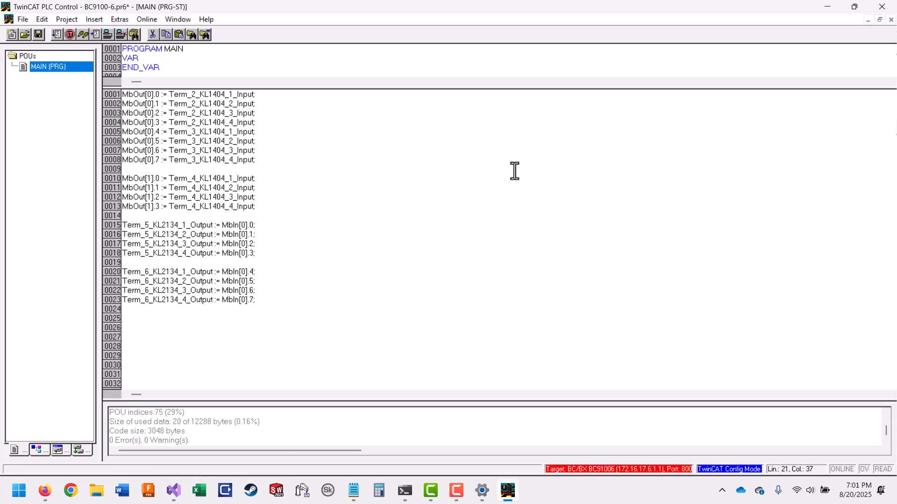
- Log in to the BC91006 controller with recompilation, then download the new program and start it running
{"action": "left_click", "coordinate": [109, 38]}
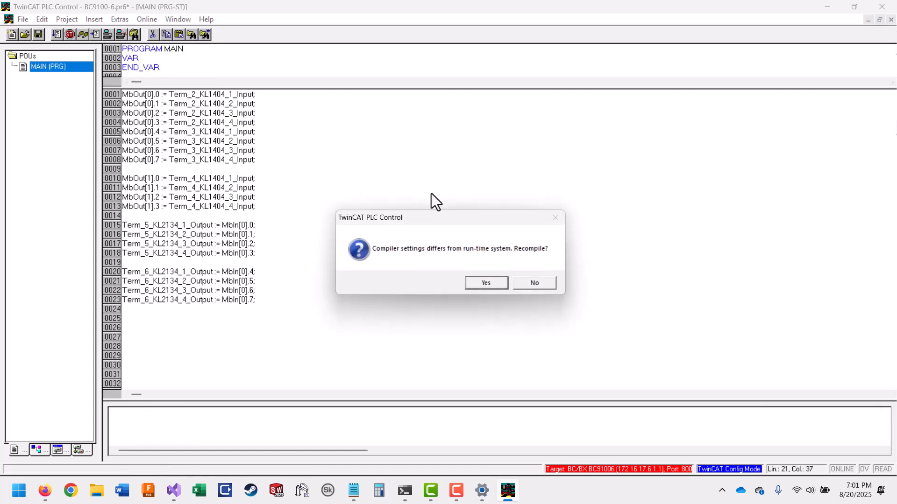
{"action": "left_click", "coordinate": [485, 286]}
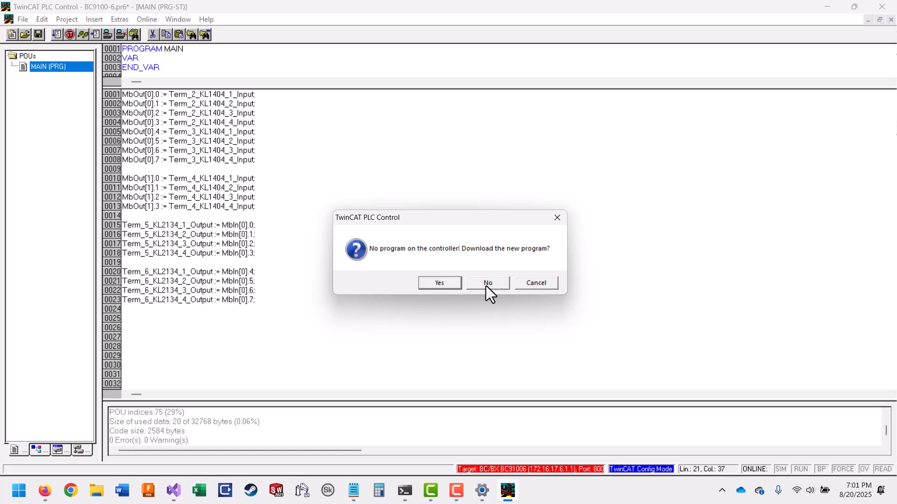
{"action": "left_click", "coordinate": [452, 284]}
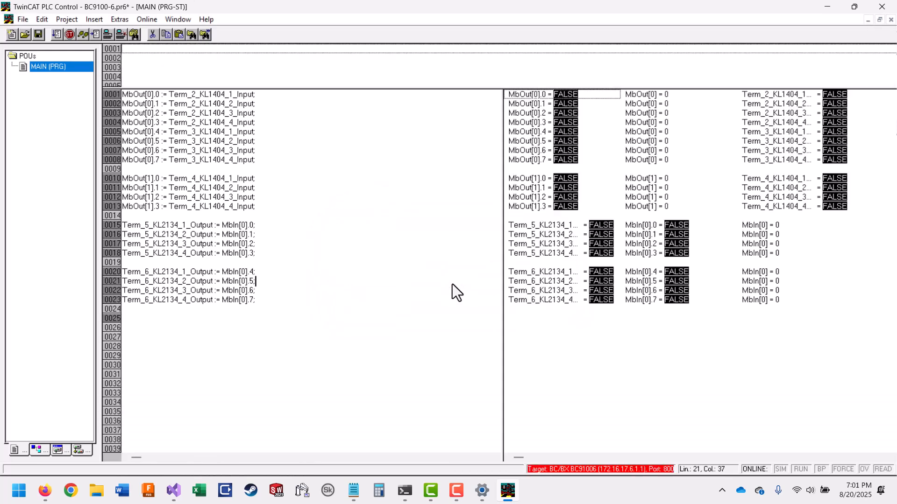
{"action": "left_click", "coordinate": [56, 34]}
- Switch to the Modbus Test application, set the IP to 172.16.17.6 and ping the controller
{"action": "left_click", "coordinate": [174, 491]}
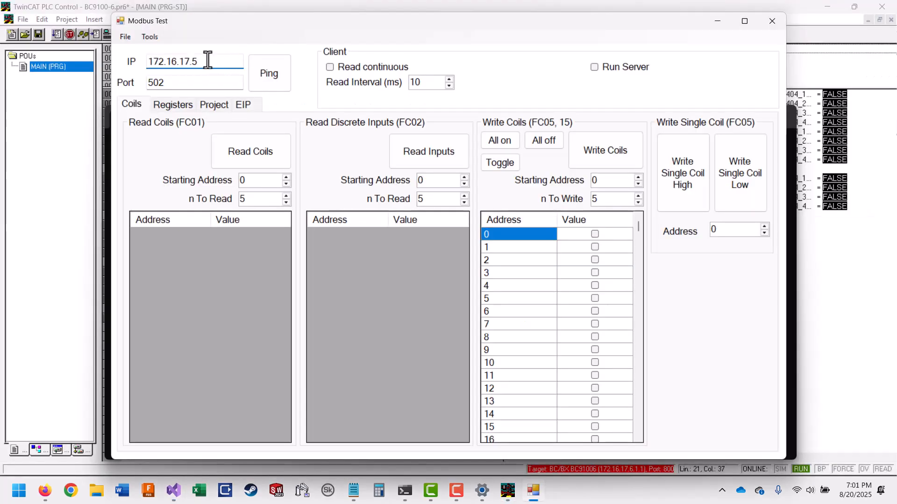
{"action": "type", "text": "6"}
{"action": "left_click", "coordinate": [266, 76]}
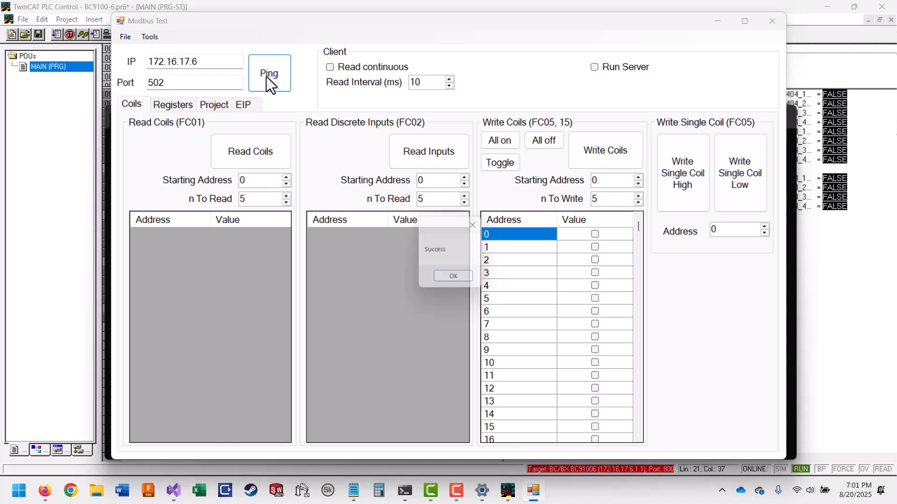
- Dismiss the ping result and read five holding registers from the controller, starting at address 0
{"action": "left_click", "coordinate": [442, 281]}
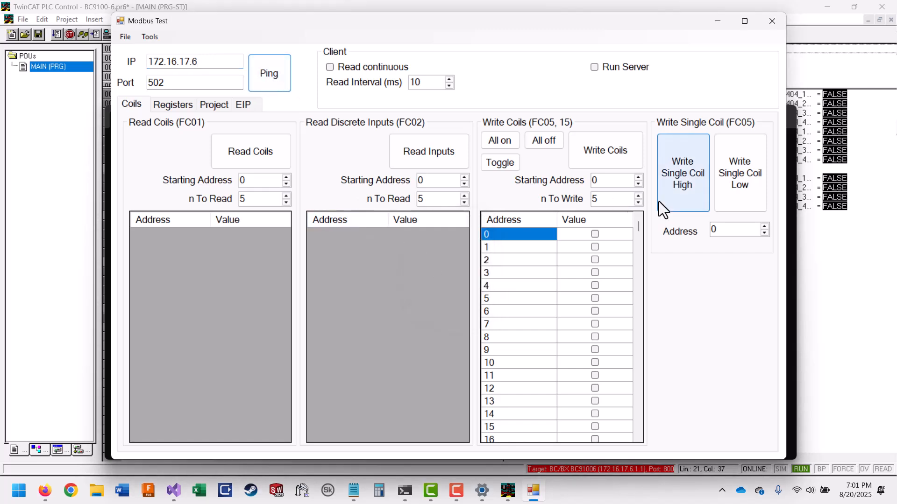
{"action": "left_click", "coordinate": [181, 106]}
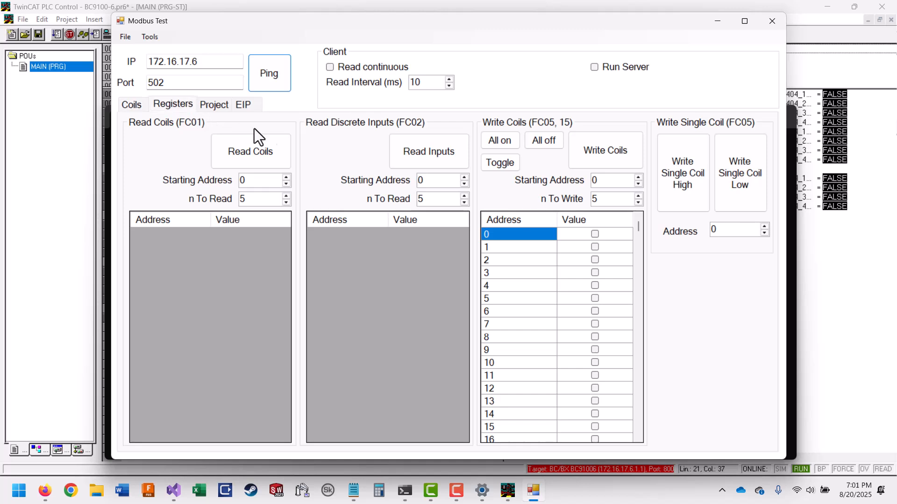
{"action": "left_click", "coordinate": [239, 184]}
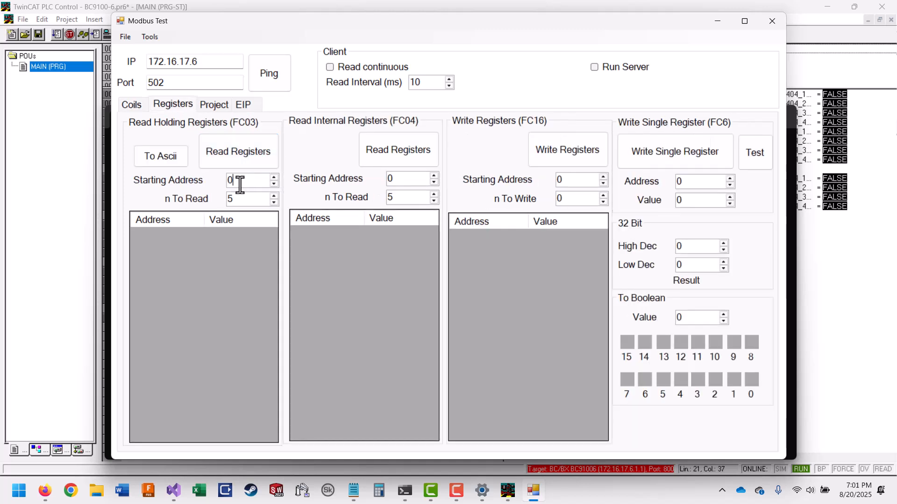
{"action": "left_click", "coordinate": [256, 159]}
{"action": "left_click", "coordinate": [246, 236]}
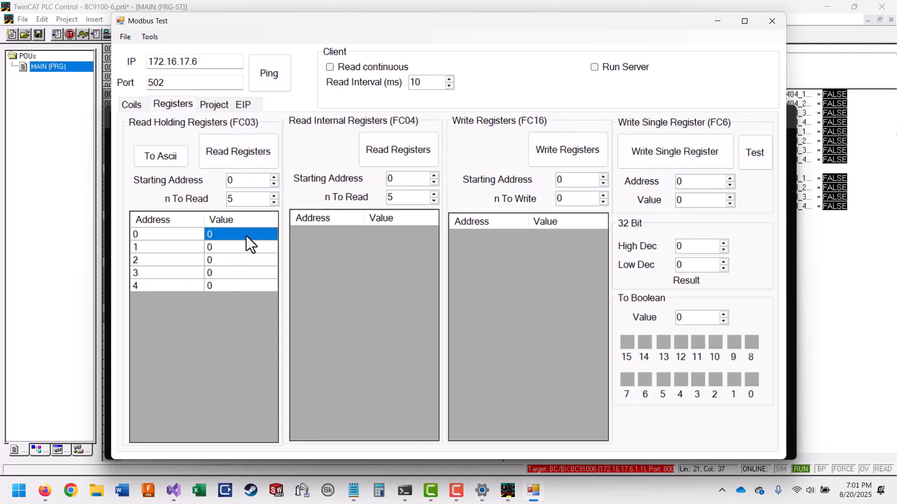
- Write the value 1 to single register 16384, and switch to TwinCAT PLC Control to check the online output variables
{"action": "double_click", "coordinate": [677, 182]}
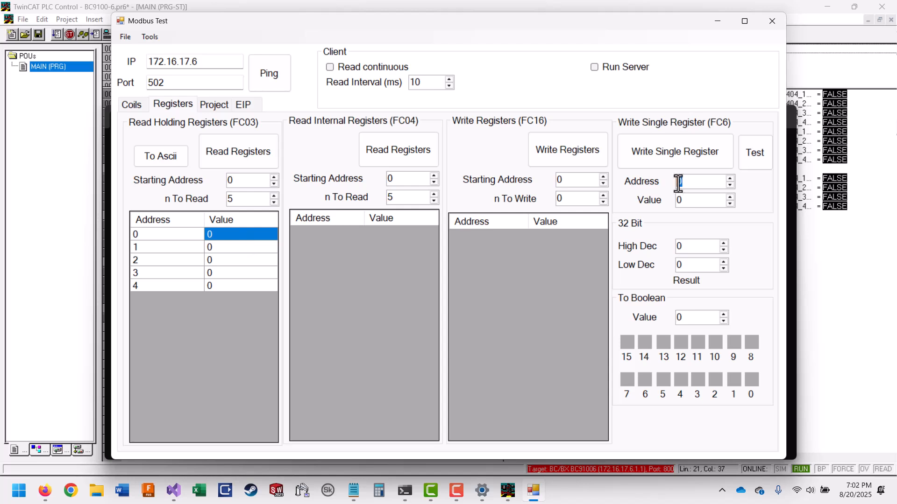
{"action": "type", "text": "16384"}
{"action": "left_click", "coordinate": [730, 197]}
{"action": "left_click", "coordinate": [706, 158]}
{"action": "left_click_drag", "start_coordinate": [323, 27], "coordinate": [229, 45]}
{"action": "left_click", "coordinate": [806, 267]}
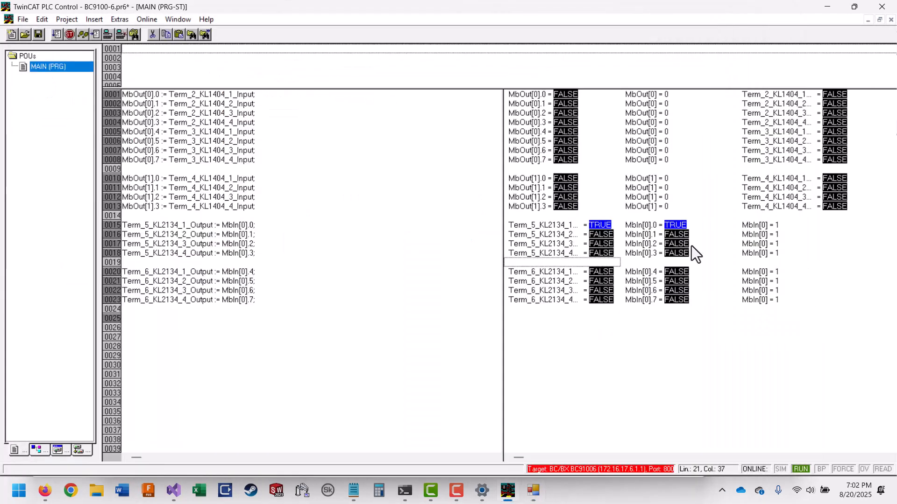
- Return to Modbus Test, write 2 and 3 in turn to register 16384, and check the online variables in TwinCAT PLC Control
{"action": "left_click", "coordinate": [533, 491]}
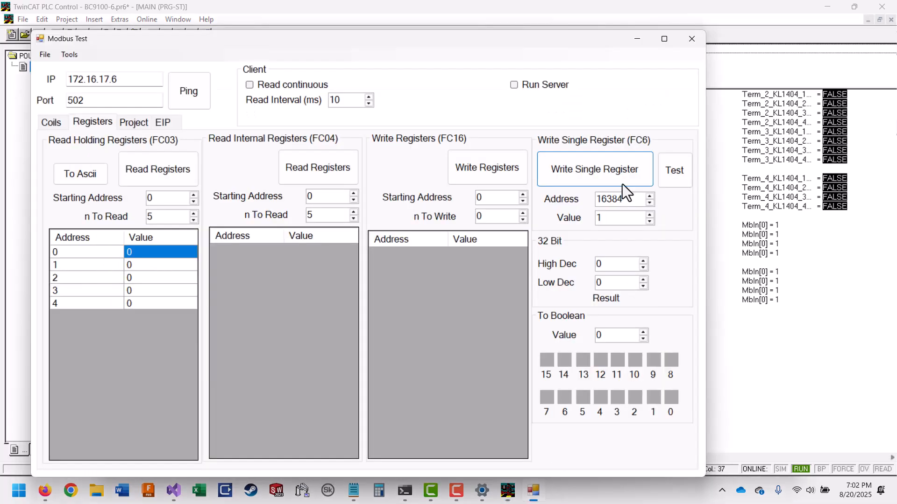
{"action": "left_click_drag", "start_coordinate": [347, 46], "coordinate": [292, 41]}
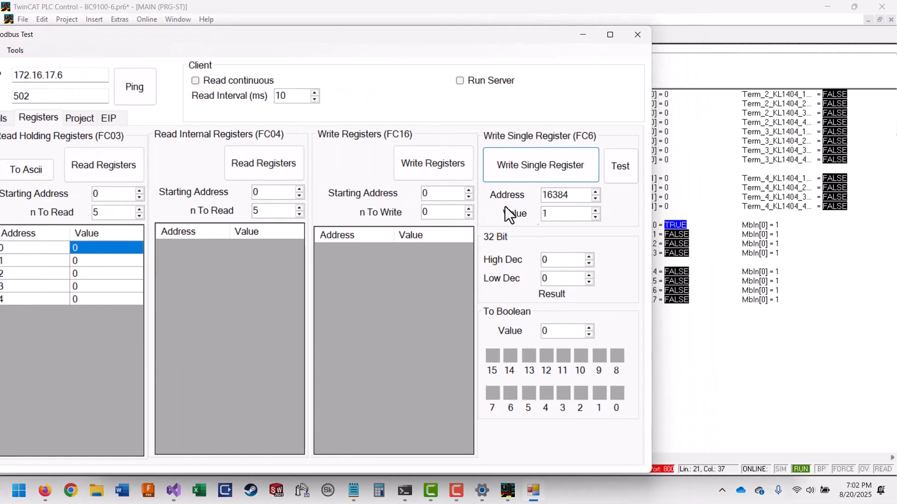
{"action": "left_click", "coordinate": [596, 210]}
{"action": "left_click", "coordinate": [575, 179]}
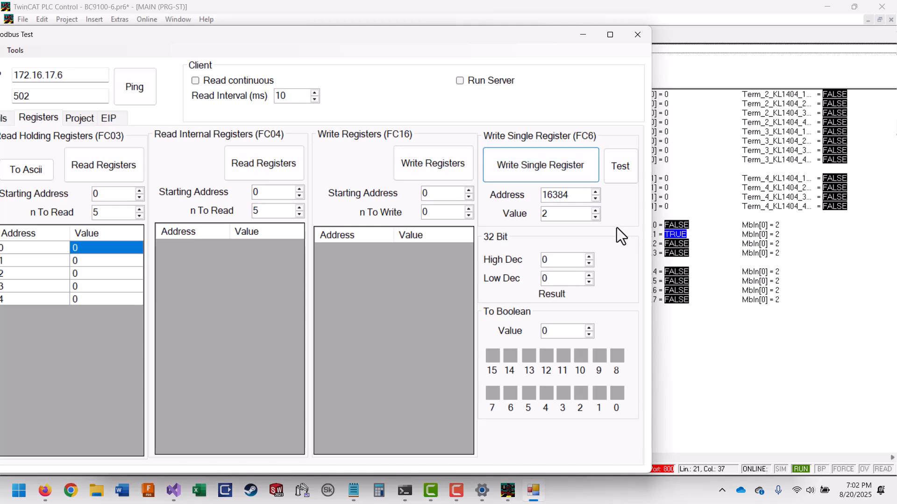
{"action": "left_click", "coordinate": [596, 211]}
{"action": "left_click", "coordinate": [576, 181]}
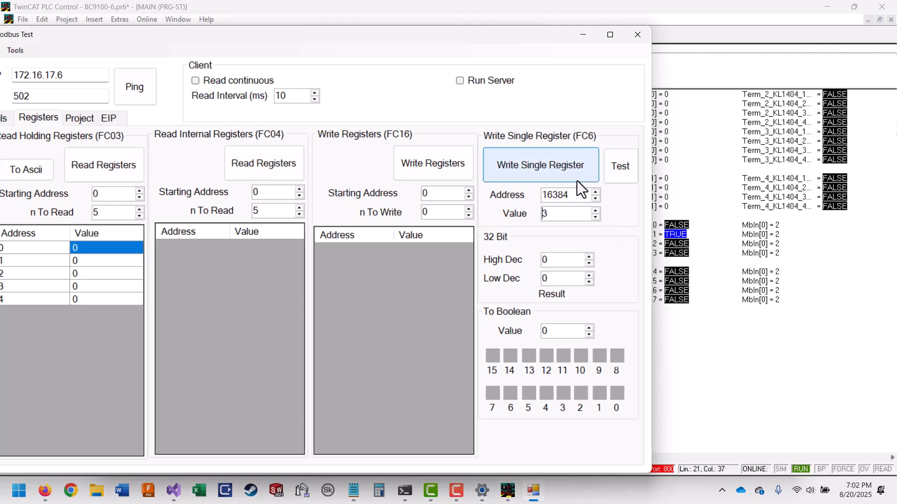
{"action": "left_click", "coordinate": [721, 290]}
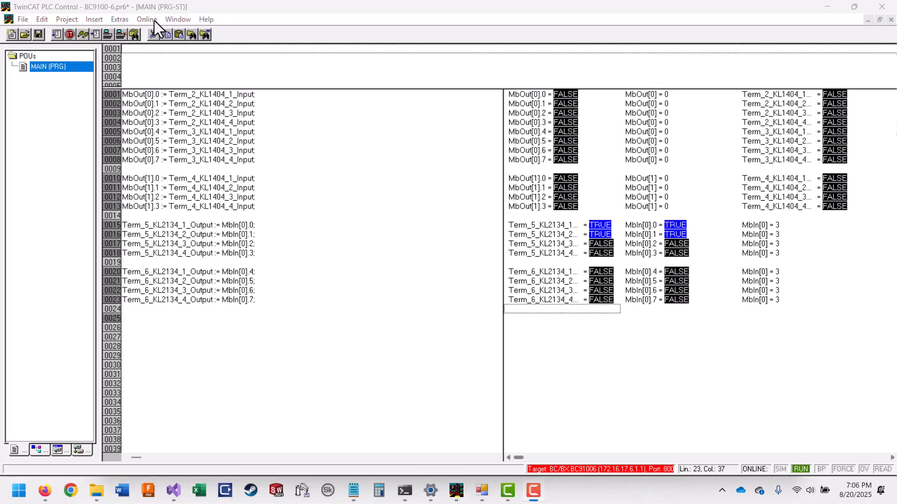
- Create a bootproject of the running program on the BC91006 controller
{"action": "left_click", "coordinate": [190, 12]}
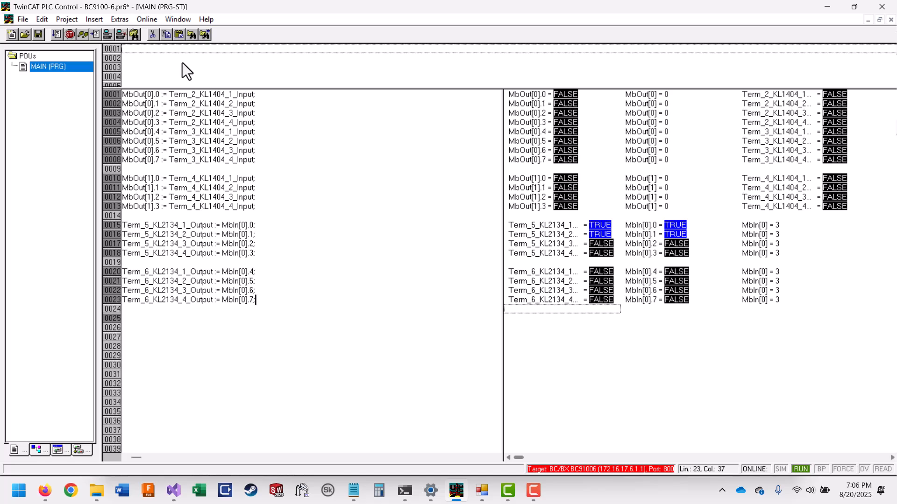
{"action": "left_click", "coordinate": [153, 18]}
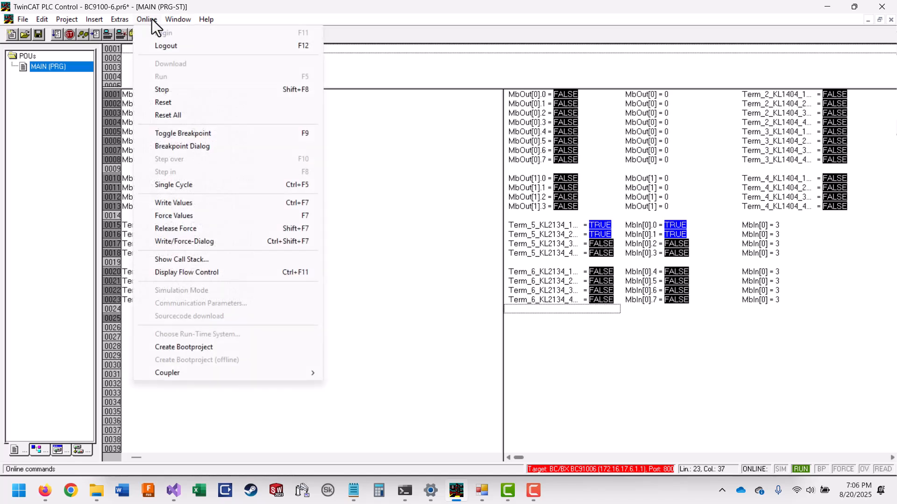
{"action": "left_click", "coordinate": [220, 348]}
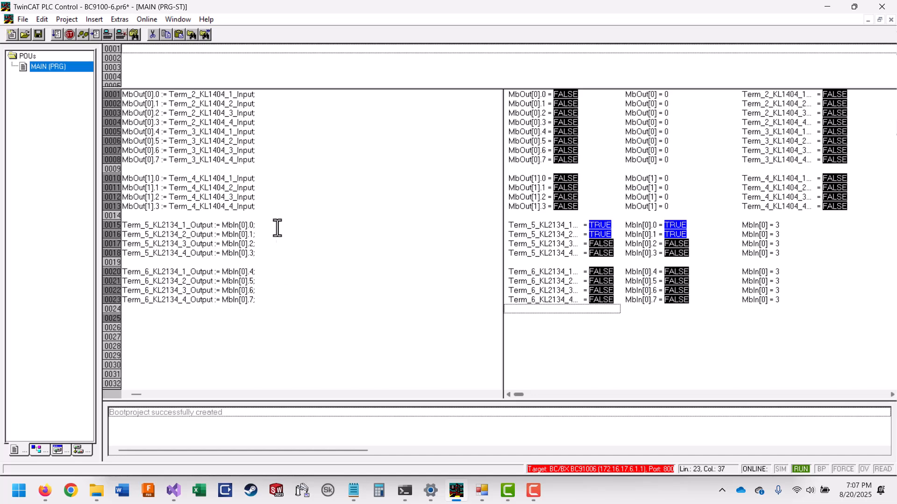
- Save the BC9100-6.pr6 project
{"action": "left_click", "coordinate": [25, 19]}
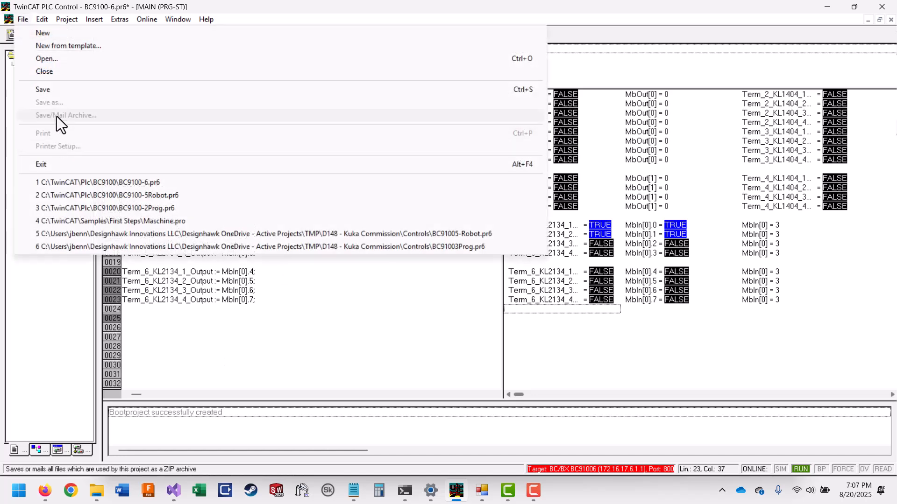